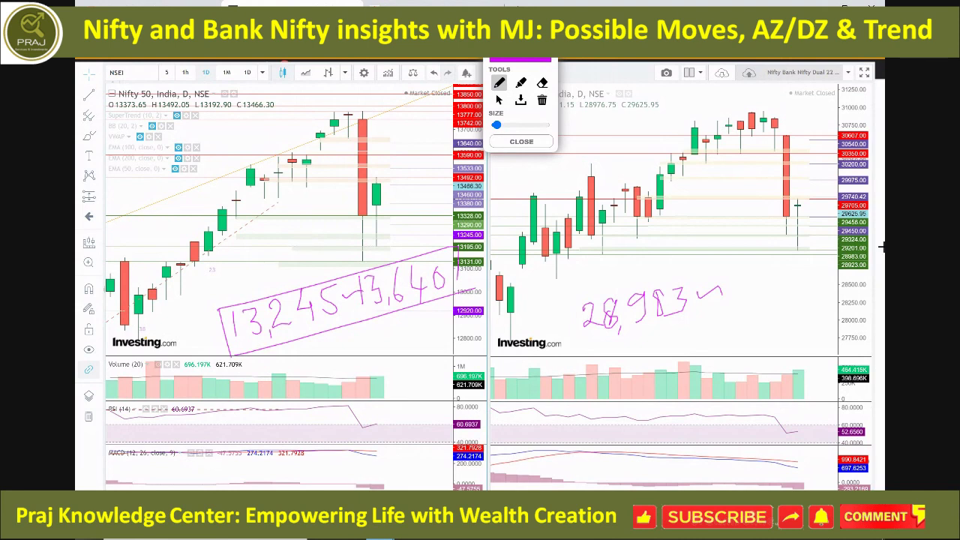
# Finish handwriting the range 28,983 ~ 30,200 on the Nifty Bank chart and draw a box around it.
pyautogui.moveTo(726, 273)
pyautogui.mouseDown()
pyautogui.moveTo(727, 299)
pyautogui.moveTo(752, 273)
pyautogui.moveTo(772, 279)
pyautogui.moveTo(804, 264)
pyautogui.mouseUp()
pyautogui.moveTo(553, 304)
pyautogui.mouseDown()
pyautogui.moveTo(753, 246)
pyautogui.moveTo(817, 273)
pyautogui.moveTo(728, 313)
pyautogui.moveTo(589, 354)
pyautogui.moveTo(566, 309)
pyautogui.mouseUp()
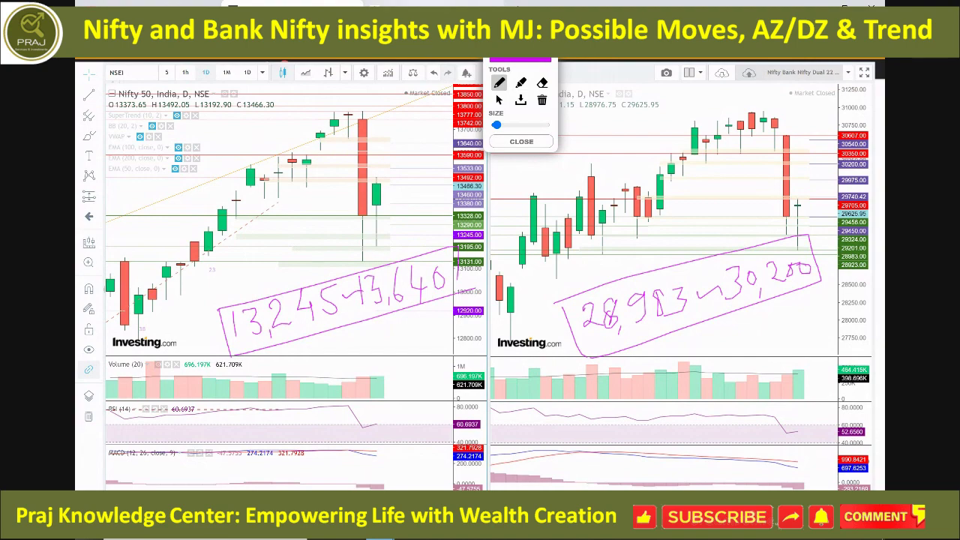
# Switch to the NSE NIFTY option chain and circle the 13450 strike price with the purple pen.
pyautogui.hotkey('ctrl', 'Tab')
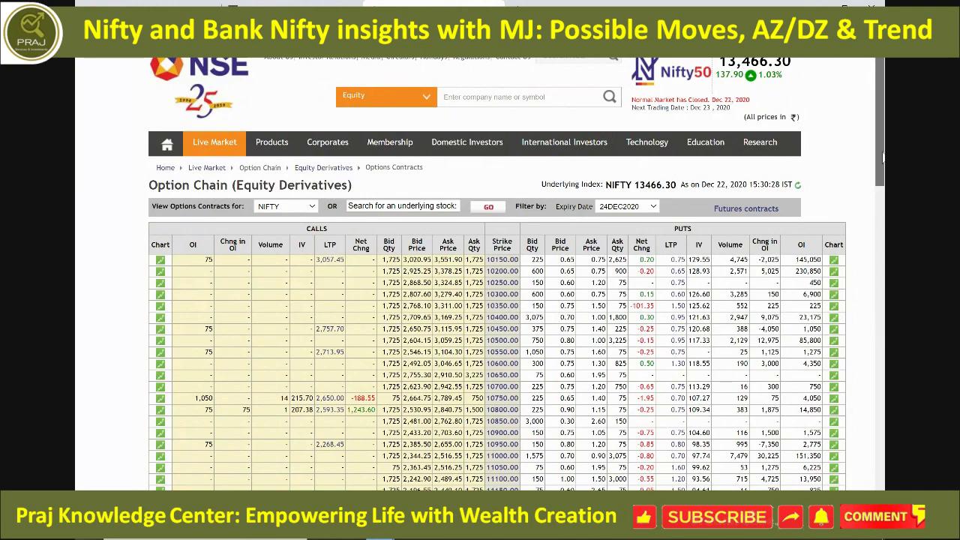
pyautogui.moveTo(882, 155); pyautogui.dragTo(883, 156)
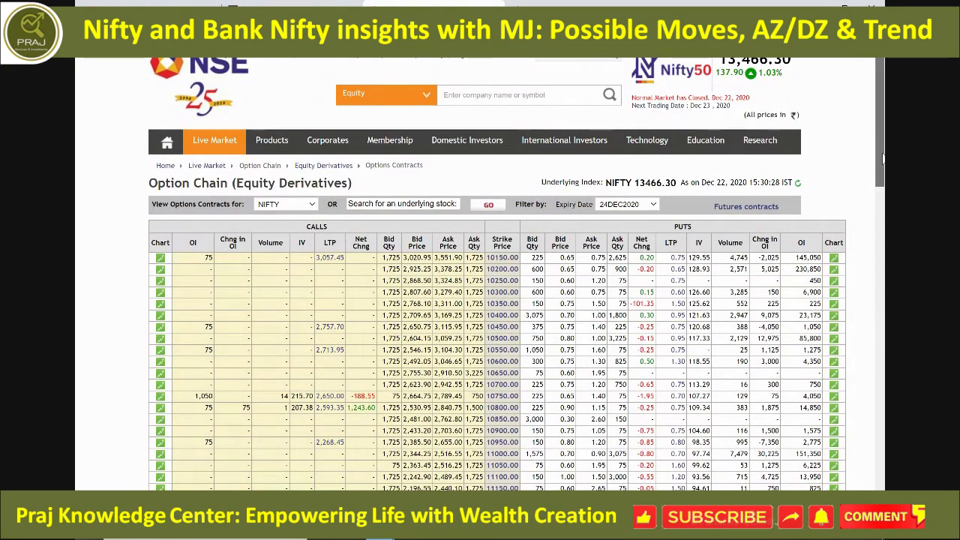
pyautogui.moveTo(883, 155); pyautogui.dragTo(884, 161)
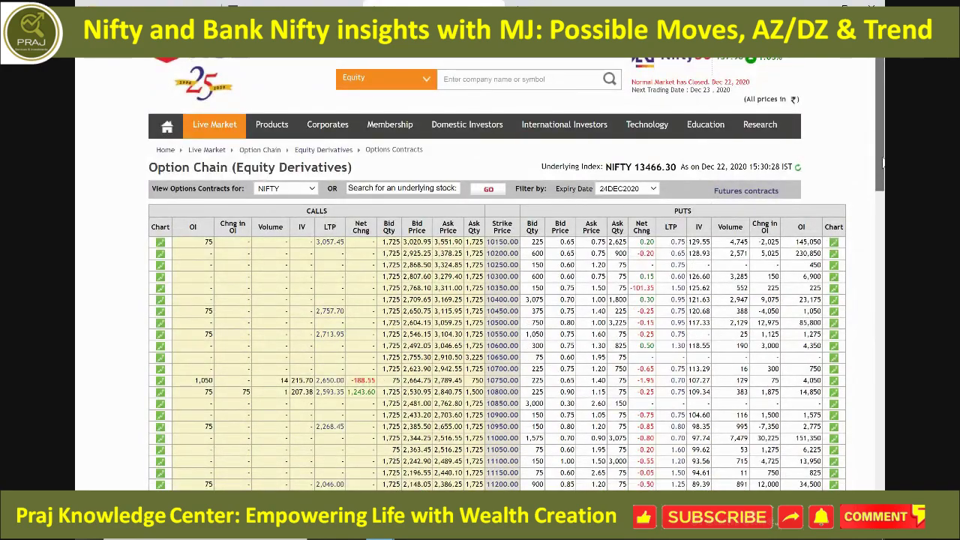
pyautogui.moveTo(883, 161); pyautogui.dragTo(883, 378)
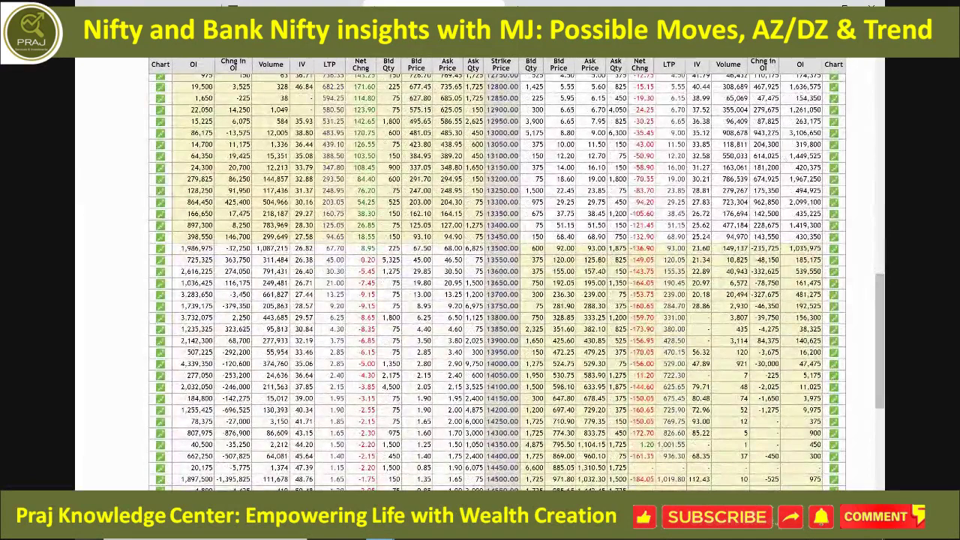
pyautogui.hotkey('alt', 'shift', 'd')
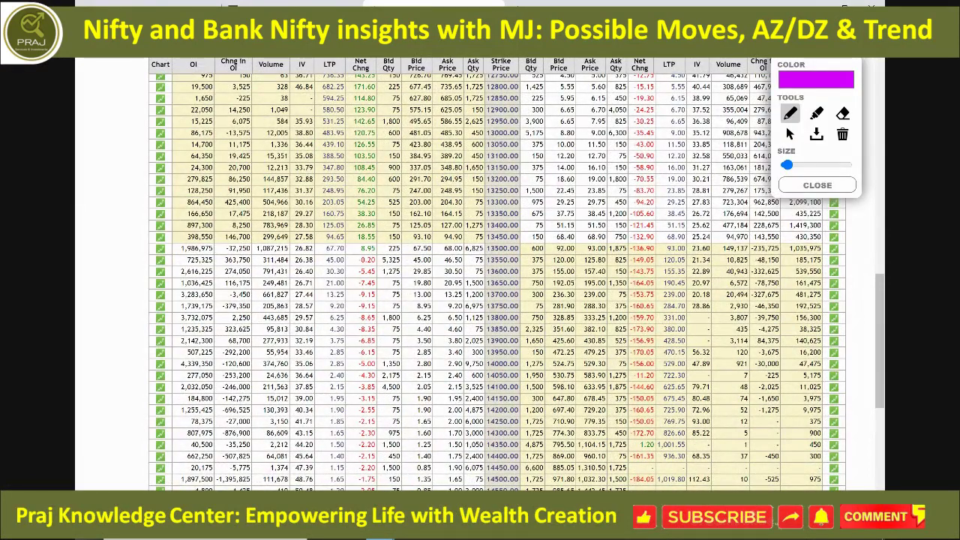
pyautogui.moveTo(488, 234)
pyautogui.mouseDown()
pyautogui.moveTo(518, 230)
pyautogui.moveTo(481, 234)
pyautogui.mouseUp()
pyautogui.moveTo(797, 79)
pyautogui.mouseDown()
pyautogui.moveTo(845, 75)
pyautogui.moveTo(531, 49)
pyautogui.moveTo(821, 49)
pyautogui.moveTo(830, 41)
pyautogui.mouseUp()
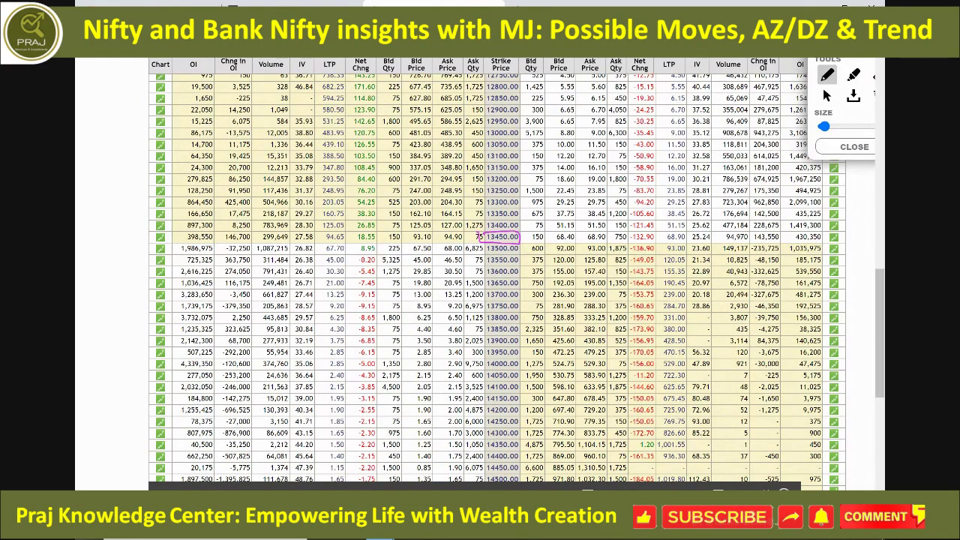
# Mark the put open interest at the 13500 strike and box the negative put changes in OI from 13500 to 13850.
pyautogui.moveTo(830, 40); pyautogui.dragTo(839, 43)
pyautogui.scroll(2, 881, 315)
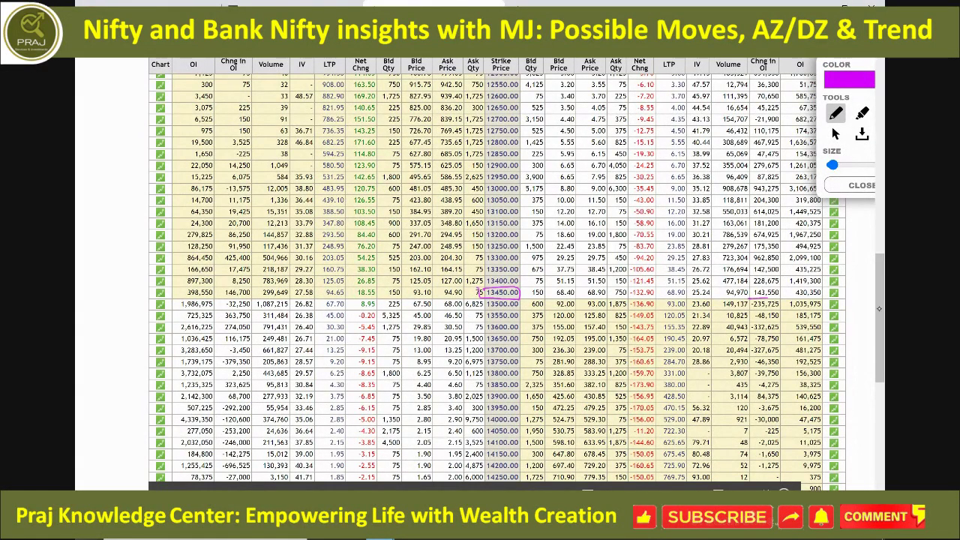
pyautogui.moveTo(780, 299); pyautogui.dragTo(819, 299)
pyautogui.moveTo(749, 298)
pyautogui.mouseDown()
pyautogui.moveTo(749, 381)
pyautogui.moveTo(780, 391)
pyautogui.mouseUp()
pyautogui.moveTo(782, 304); pyautogui.dragTo(780, 395)
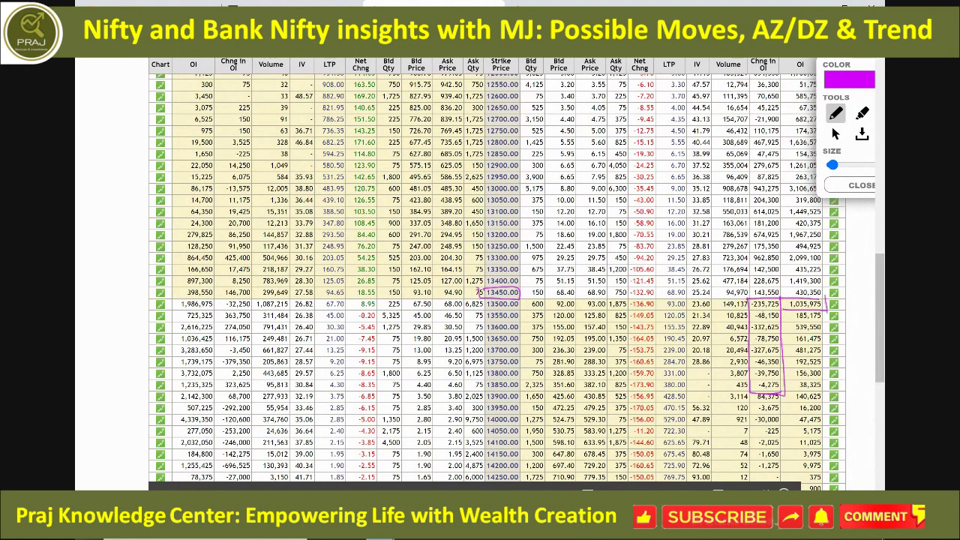
# Box the put open-interest figures at strikes 13400, 13300 and 13200 and label them S1, S2 and S3.
pyautogui.moveTo(844, 278); pyautogui.dragTo(838, 288)
pyautogui.moveTo(746, 277); pyautogui.dragTo(822, 286)
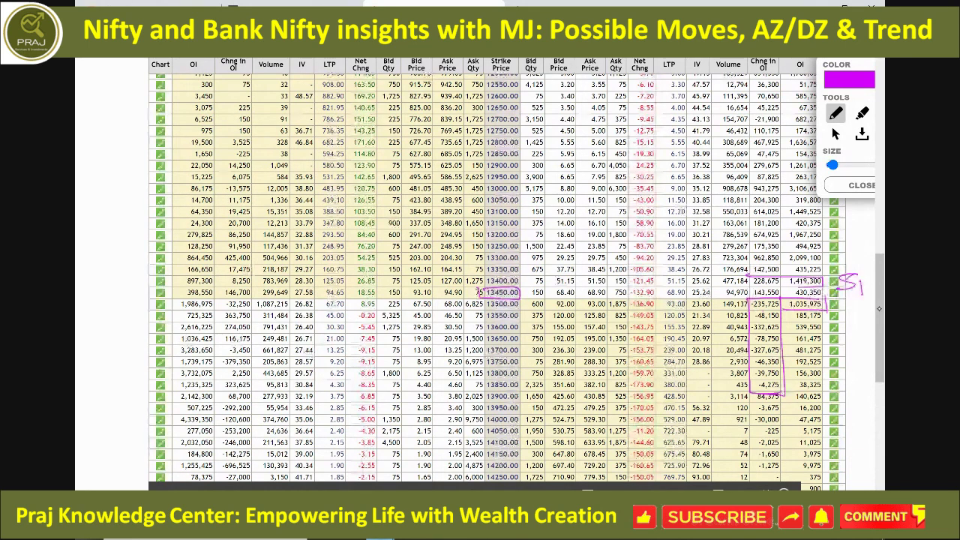
pyautogui.moveTo(750, 253)
pyautogui.mouseDown()
pyautogui.moveTo(825, 255)
pyautogui.moveTo(771, 264)
pyautogui.mouseUp()
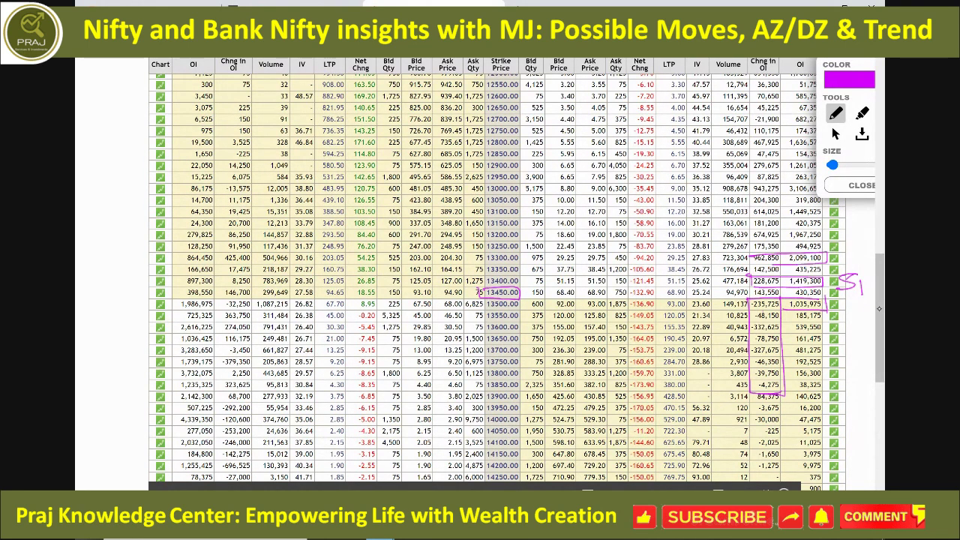
pyautogui.moveTo(852, 248)
pyautogui.mouseDown()
pyautogui.moveTo(843, 261)
pyautogui.moveTo(870, 267)
pyautogui.mouseUp()
pyautogui.moveTo(746, 228)
pyautogui.mouseDown()
pyautogui.moveTo(828, 235)
pyautogui.moveTo(742, 243)
pyautogui.moveTo(745, 229)
pyautogui.mouseUp()
pyautogui.moveTo(855, 226); pyautogui.dragTo(837, 239)
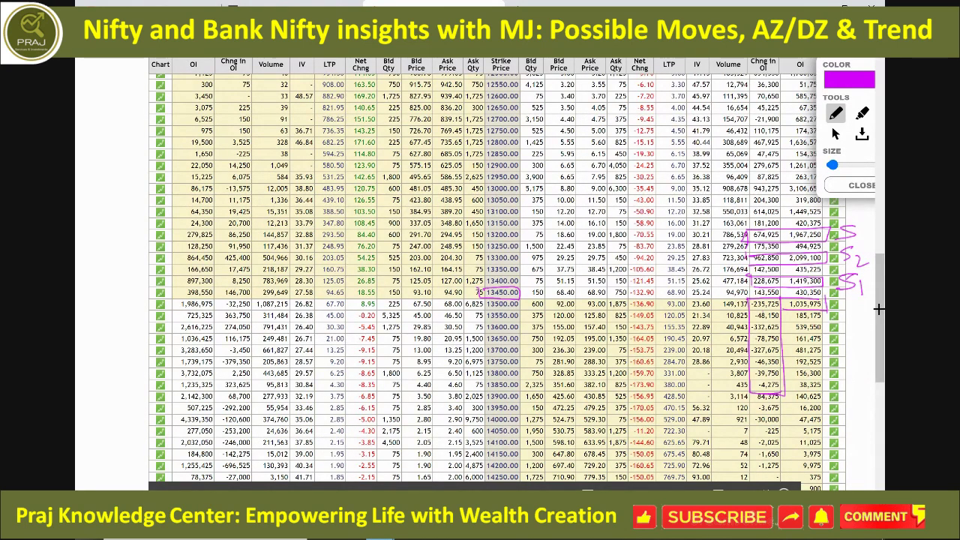
pyautogui.moveTo(860, 230); pyautogui.dragTo(859, 242)
# Underline the 13000 strike across the put side with the note MAX, and draw a line above the 13200 strike.
pyautogui.moveTo(469, 187)
pyautogui.mouseDown()
pyautogui.moveTo(816, 184)
pyautogui.moveTo(795, 195)
pyautogui.moveTo(477, 193)
pyautogui.mouseUp()
pyautogui.moveTo(616, 198)
pyautogui.mouseDown()
pyautogui.moveTo(622, 188)
pyautogui.moveTo(678, 188)
pyautogui.mouseUp()
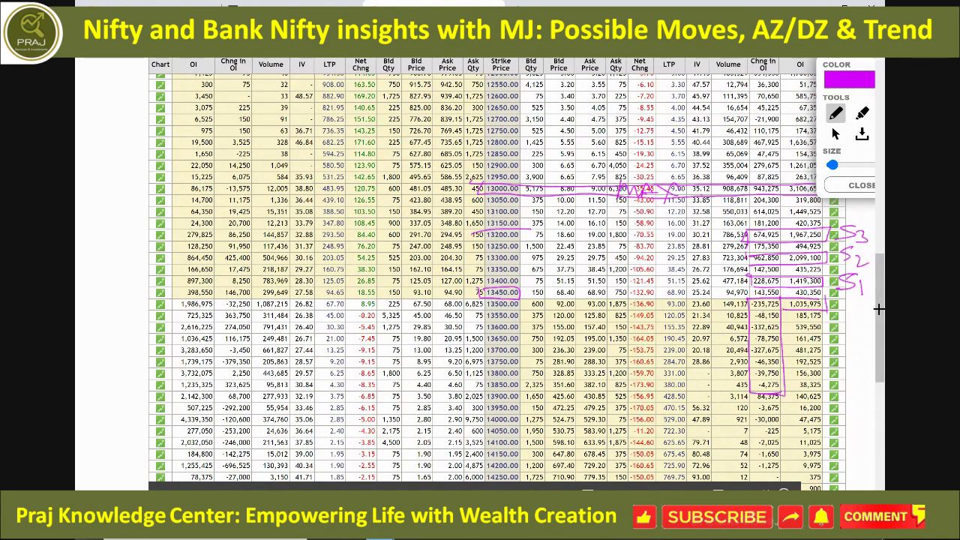
pyautogui.moveTo(474, 229); pyautogui.dragTo(529, 228)
# Circle the call open interest and its change at 13300, and bracket the call changes in OI from 13750 to 14050.
pyautogui.moveTo(230, 269)
pyautogui.mouseDown()
pyautogui.moveTo(256, 253)
pyautogui.moveTo(175, 256)
pyautogui.mouseUp()
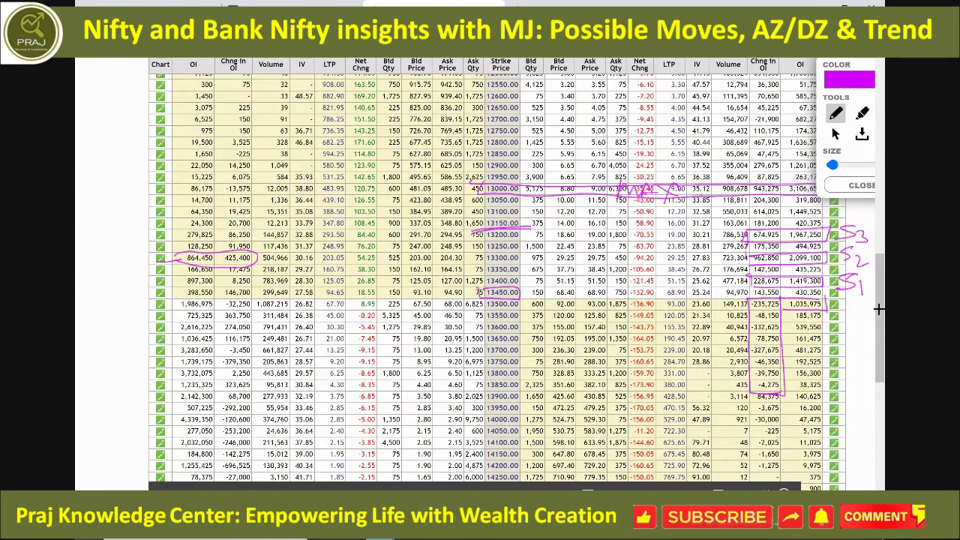
pyautogui.moveTo(255, 368)
pyautogui.mouseDown()
pyautogui.moveTo(237, 351)
pyautogui.moveTo(216, 433)
pyautogui.mouseUp()
pyautogui.moveTo(263, 405); pyautogui.dragTo(259, 439)
pyautogui.moveTo(253, 369); pyautogui.dragTo(255, 438)
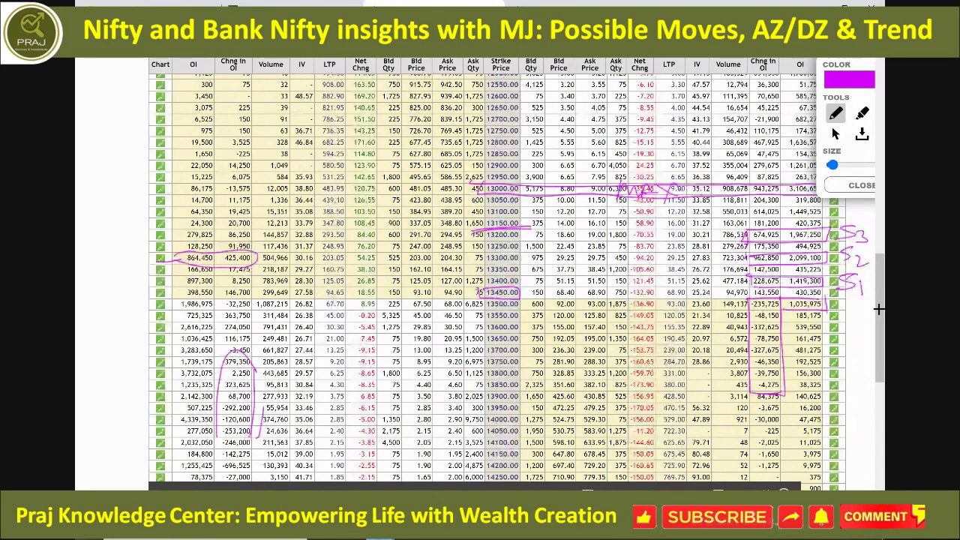
# Label call resistances R1, R2 and R3 beside the open interest of strikes 13500 to 13650, and circle the 13550 strike and its call OI change.
pyautogui.moveTo(174, 305)
pyautogui.mouseDown()
pyautogui.moveTo(129, 303)
pyautogui.moveTo(139, 314)
pyautogui.mouseUp()
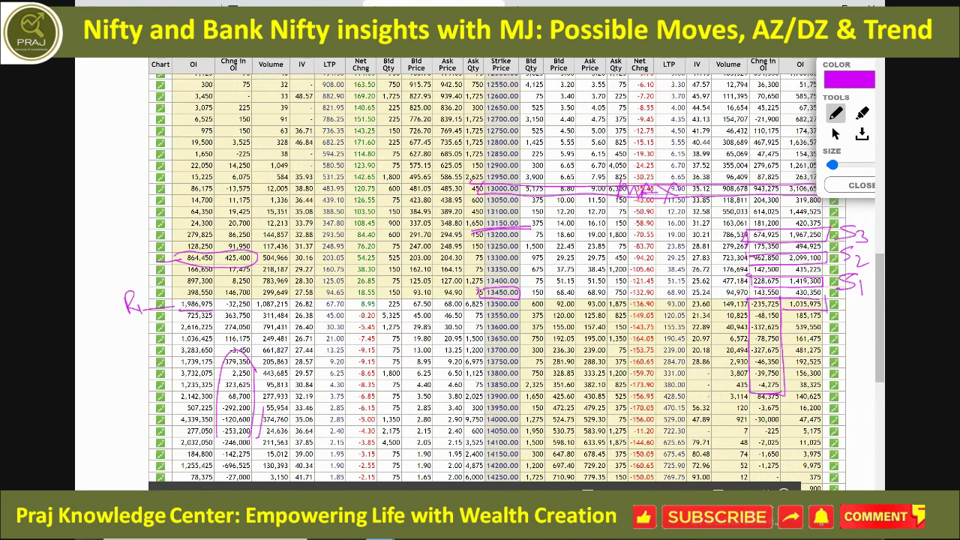
pyautogui.moveTo(175, 331); pyautogui.dragTo(215, 330)
pyautogui.moveTo(143, 321)
pyautogui.mouseDown()
pyautogui.moveTo(144, 339)
pyautogui.moveTo(154, 340)
pyautogui.mouseUp()
pyautogui.moveTo(153, 323); pyautogui.dragTo(164, 332)
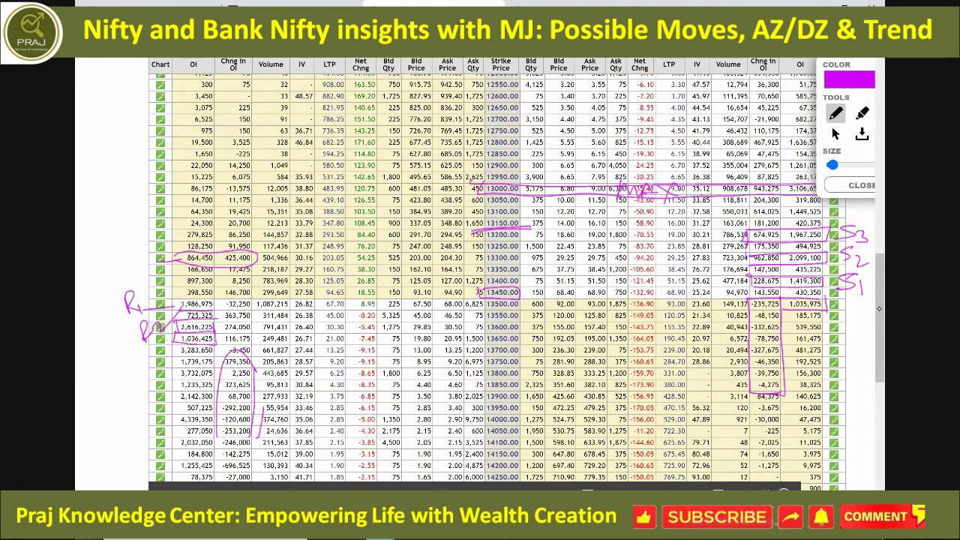
pyautogui.moveTo(126, 366)
pyautogui.mouseDown()
pyautogui.moveTo(130, 350)
pyautogui.moveTo(138, 360)
pyautogui.moveTo(159, 354)
pyautogui.mouseUp()
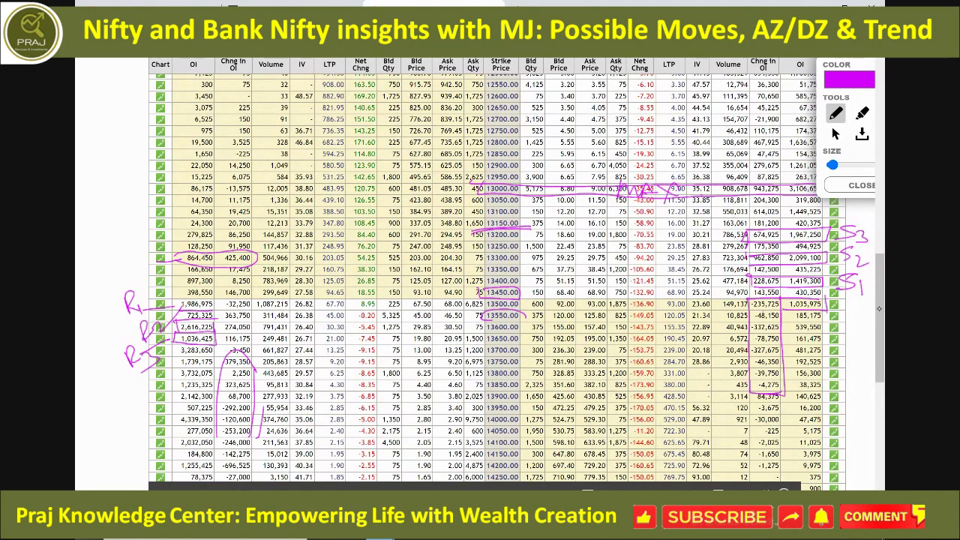
pyautogui.moveTo(224, 315); pyautogui.dragTo(225, 315)
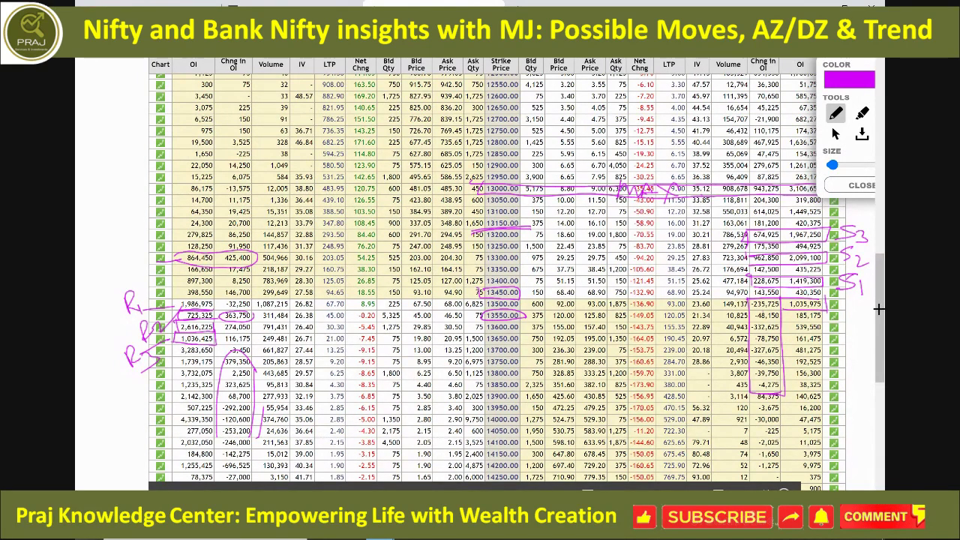
# Underline the 13700 call row with the note MAX OI, and ring the call LTP values from strikes 13800 to 14050.
pyautogui.moveTo(324, 355)
pyautogui.mouseDown()
pyautogui.moveTo(450, 348)
pyautogui.moveTo(405, 384)
pyautogui.mouseUp()
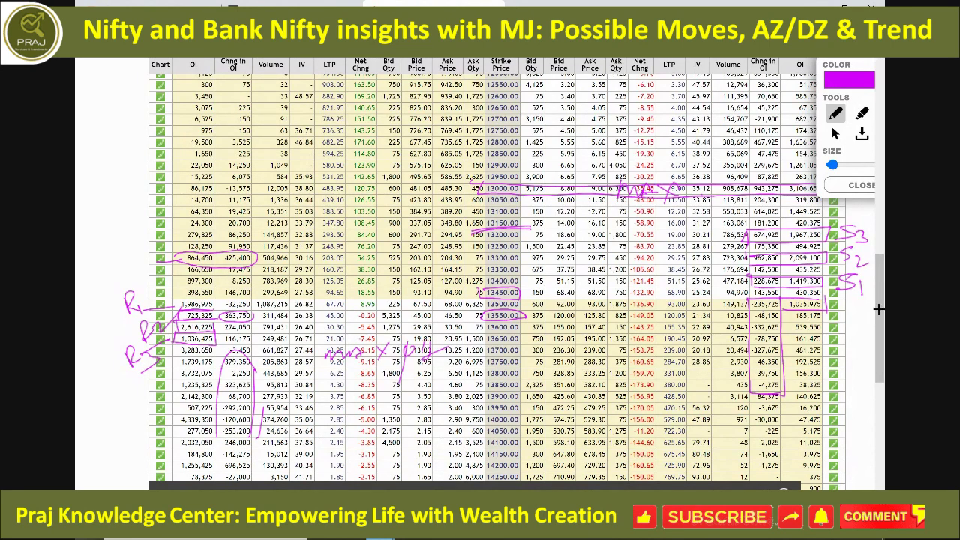
pyautogui.moveTo(171, 355); pyautogui.dragTo(324, 354)
pyautogui.moveTo(344, 368); pyautogui.dragTo(323, 433)
pyautogui.moveTo(347, 371)
pyautogui.mouseDown()
pyautogui.moveTo(349, 417)
pyautogui.moveTo(324, 435)
pyautogui.mouseUp()
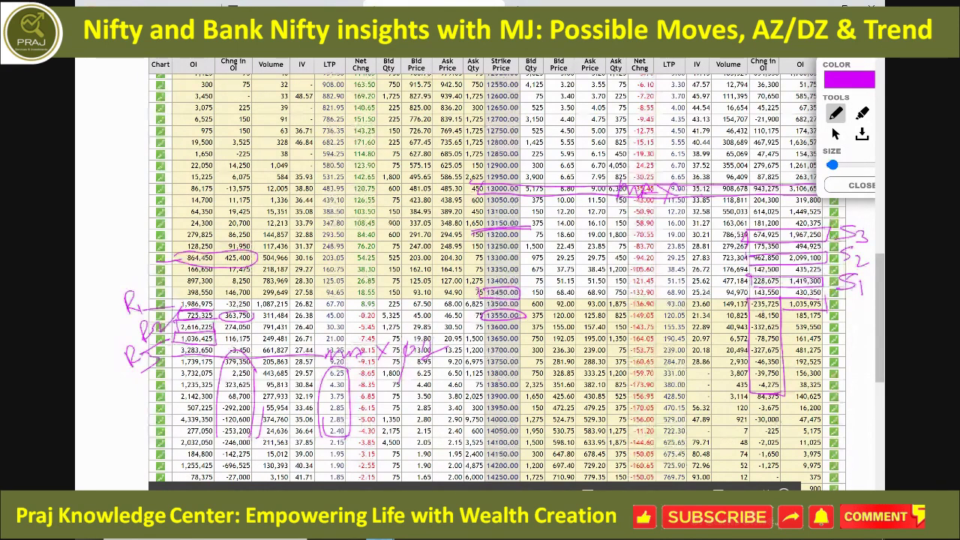
# Box the strikes from 13200 to 13700, and handwrite the expected range 13,300 ~ 13,600 in a box over the call side.
pyautogui.moveTo(519, 357)
pyautogui.mouseDown()
pyautogui.moveTo(521, 256)
pyautogui.moveTo(479, 255)
pyautogui.moveTo(480, 361)
pyautogui.mouseUp()
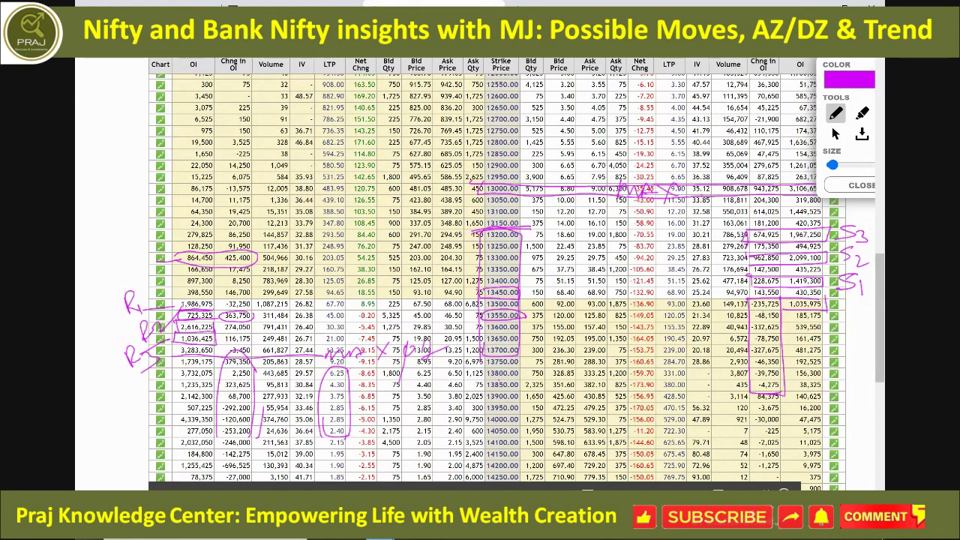
pyautogui.moveTo(285, 246)
pyautogui.mouseDown()
pyautogui.moveTo(304, 207)
pyautogui.moveTo(330, 200)
pyautogui.mouseUp()
pyautogui.moveTo(471, 255); pyautogui.dragTo(696, 251)
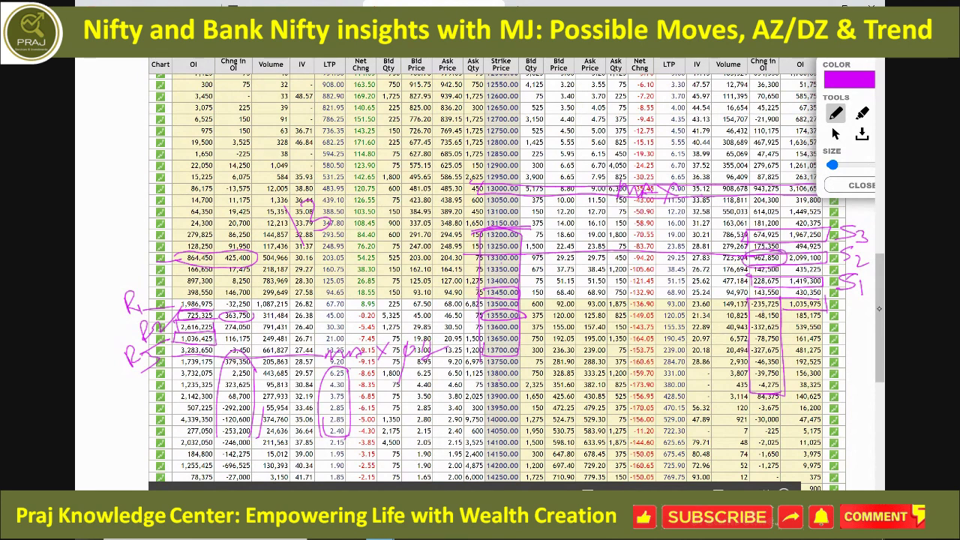
pyautogui.moveTo(342, 220); pyautogui.dragTo(420, 177)
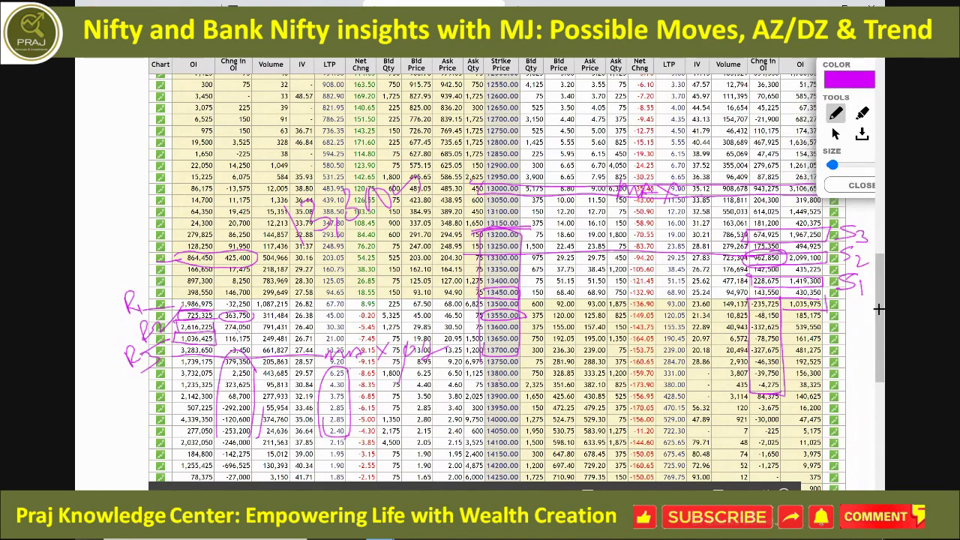
pyautogui.moveTo(428, 195)
pyautogui.mouseDown()
pyautogui.moveTo(446, 156)
pyautogui.moveTo(480, 176)
pyautogui.mouseUp()
pyautogui.moveTo(259, 255); pyautogui.dragTo(525, 128)
pyautogui.moveTo(460, 135); pyautogui.dragTo(482, 145)
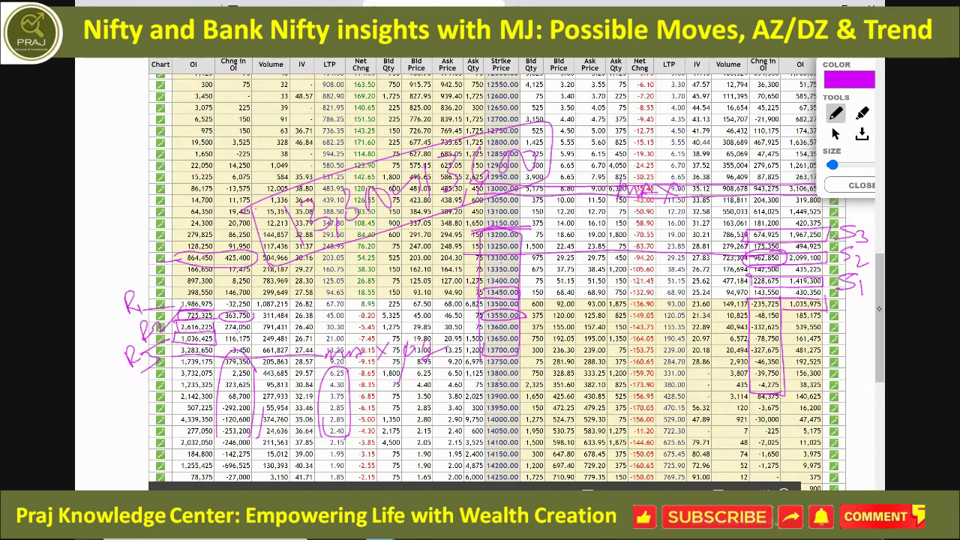
pyautogui.moveTo(564, 165)
pyautogui.mouseDown()
pyautogui.moveTo(608, 132)
pyautogui.moveTo(641, 150)
pyautogui.mouseUp()
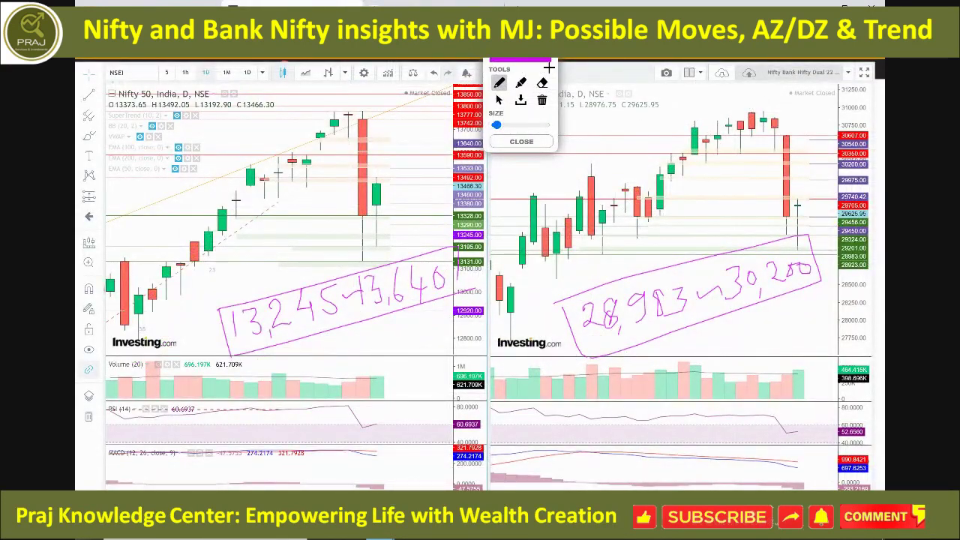
# Close the drawing tool over the Nifty charts and load the saved chart layout "DAX & FTSE Fu 22 12 2020".
pyautogui.click(521, 141)
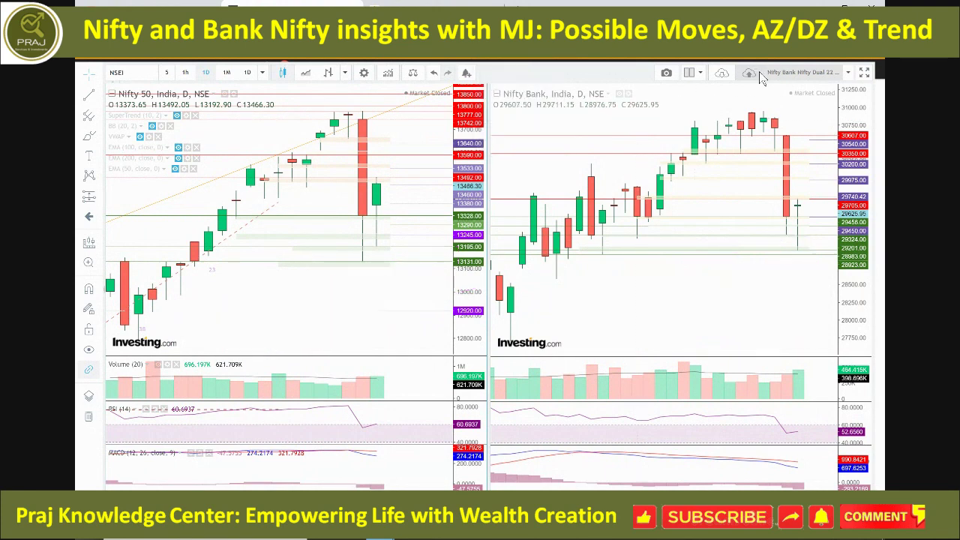
pyautogui.click(722, 75)
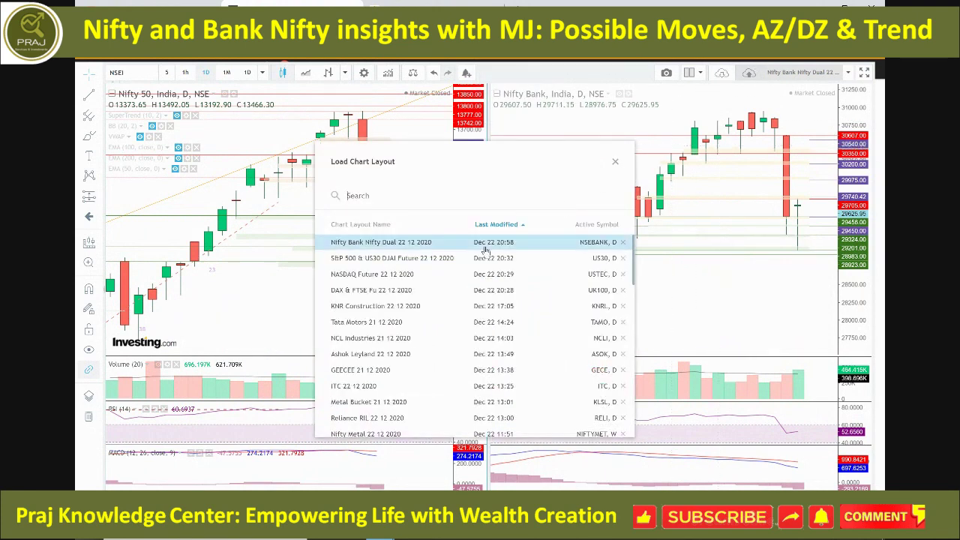
pyautogui.click(370, 291)
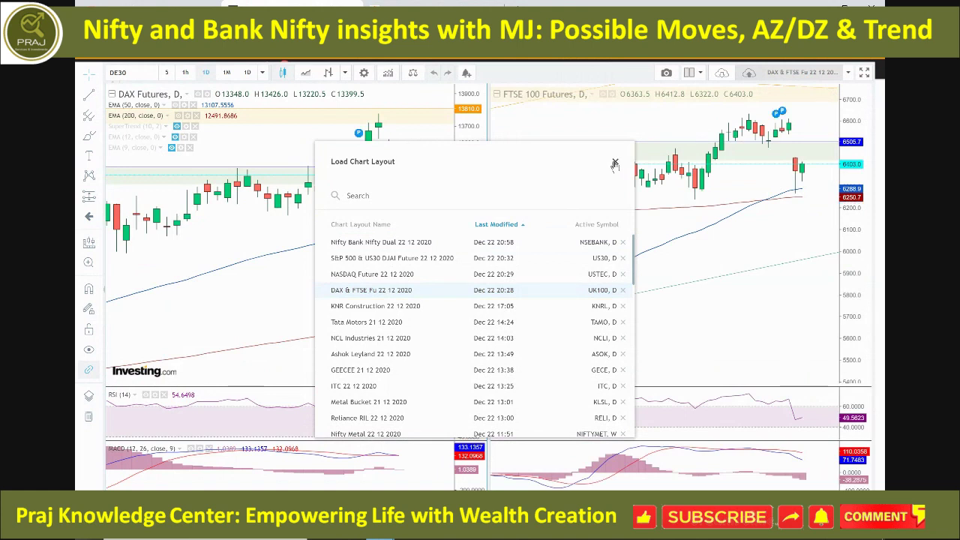
pyautogui.click(614, 165)
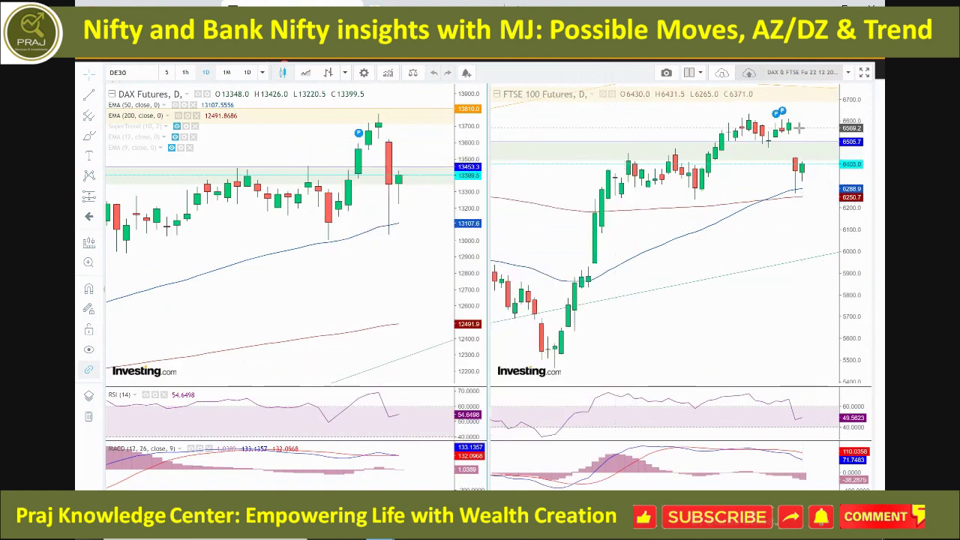
# Examine the recent daily candles against the moving averages and trendlines on the FTSE 100 Futures and DAX Futures charts.
pyautogui.scroll(1, 788, 216)
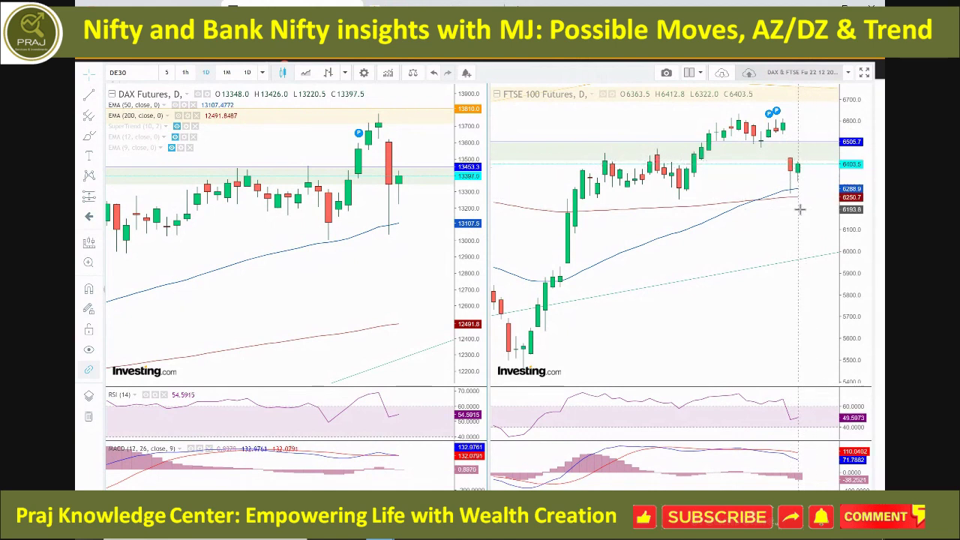
pyautogui.scroll(1, 799, 210)
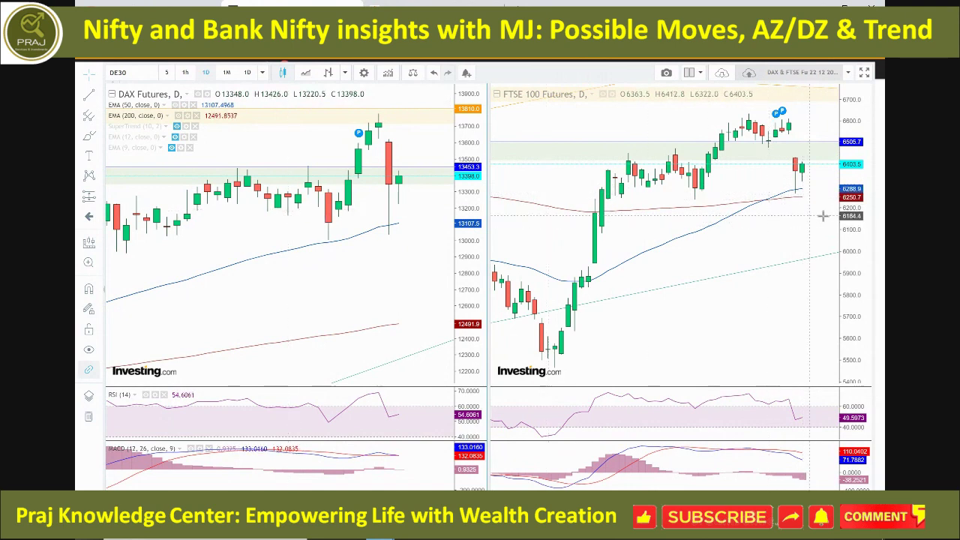
pyautogui.scroll(-1, 287, 246)
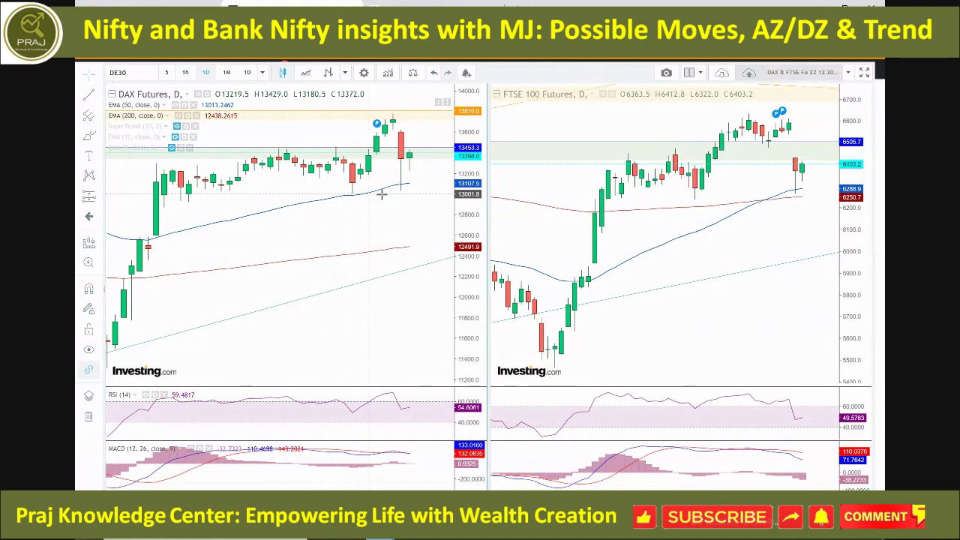
pyautogui.scroll(-1, 413, 172)
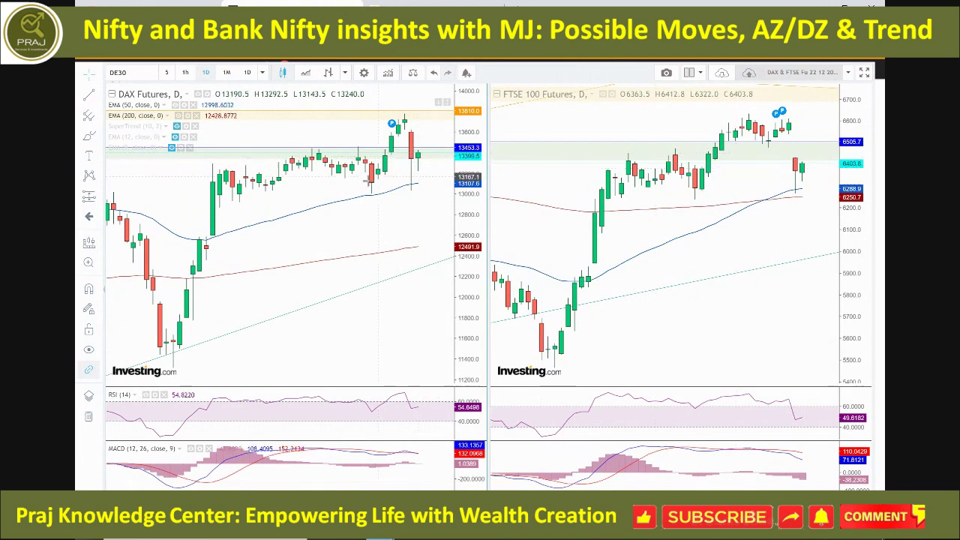
pyautogui.scroll(-2, 405, 186)
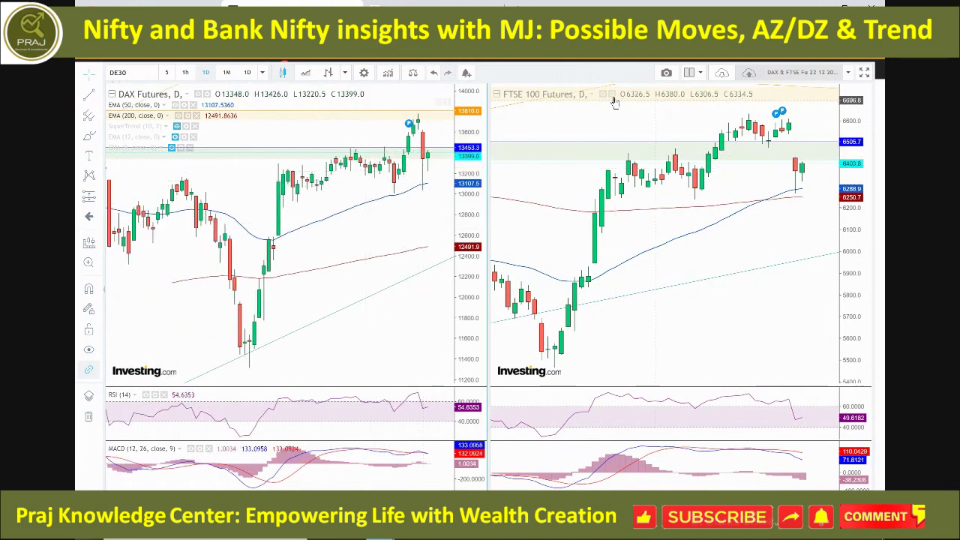
# Load the saved chart layout "NASDAQ Future 22 12 2020" and examine the latest daily candles against the trendline and green zone.
pyautogui.click(723, 73)
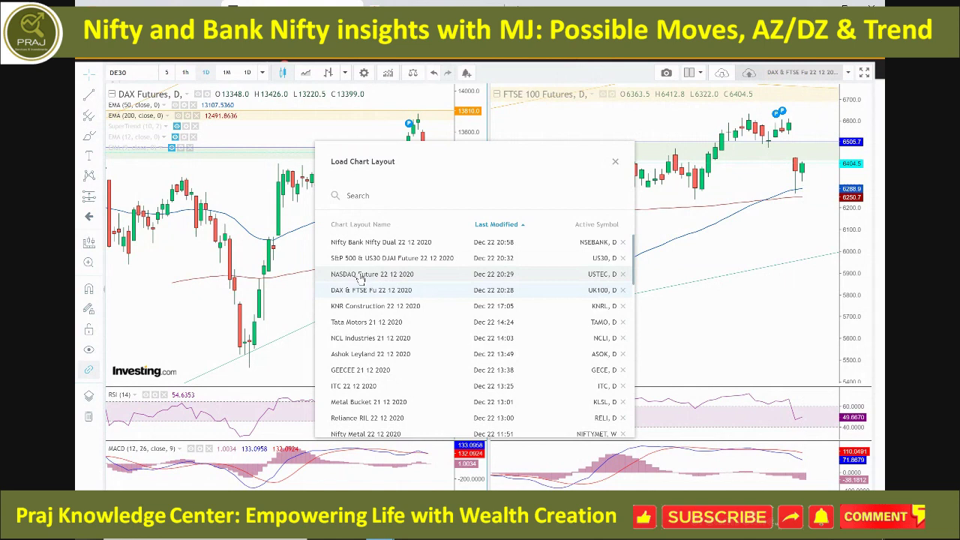
pyautogui.click(361, 277)
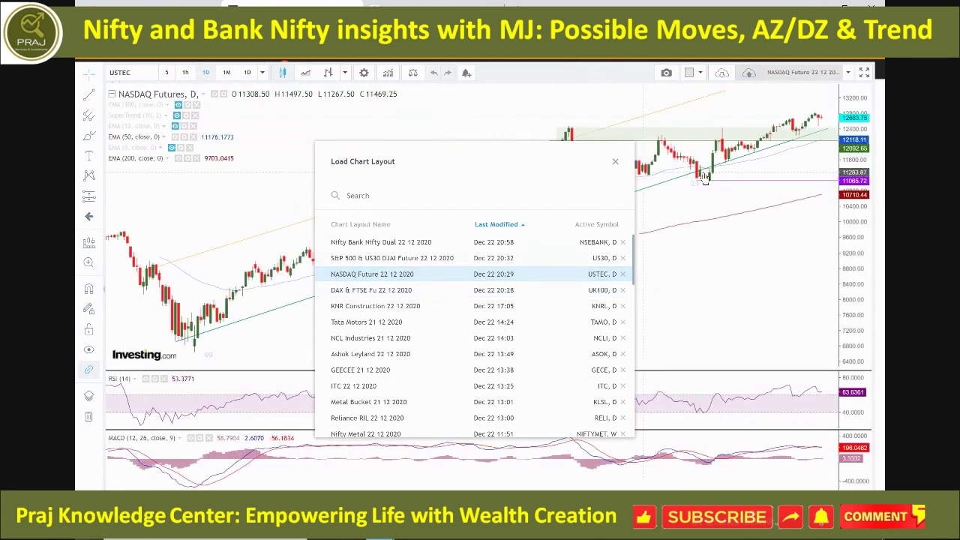
pyautogui.click(616, 163)
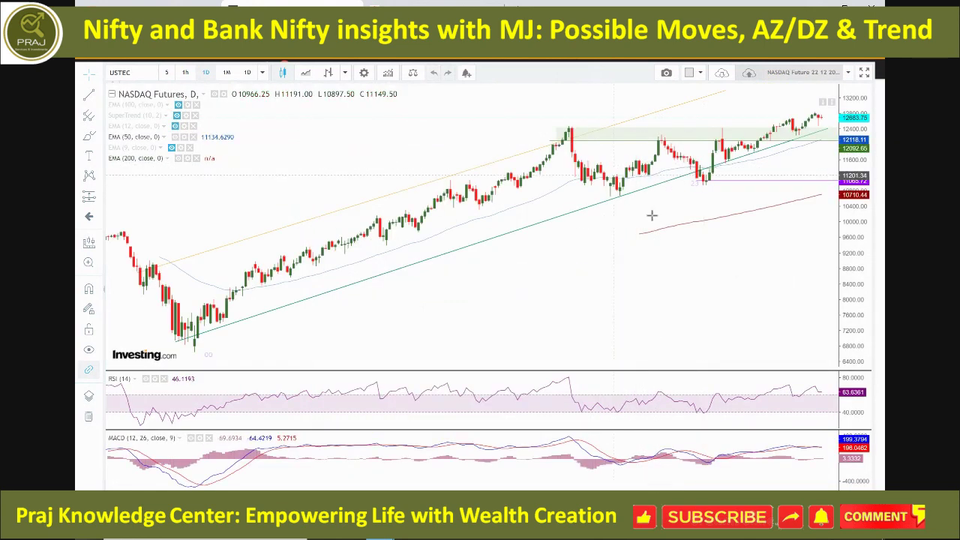
pyautogui.scroll(3, 651, 215)
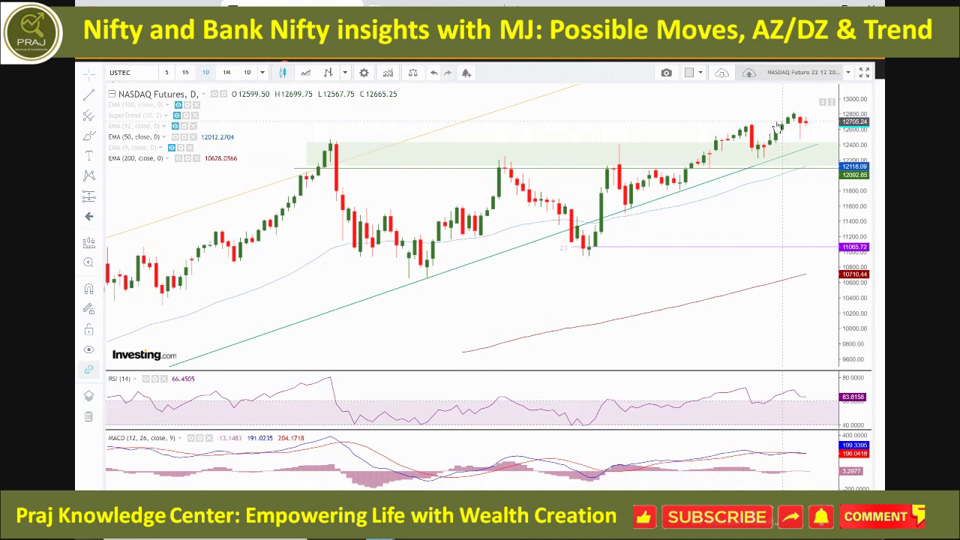
# Load the saved chart layout "S&P 500 & US30 DJAI Future 22 12 2020" and close the layout list.
pyautogui.press('.')
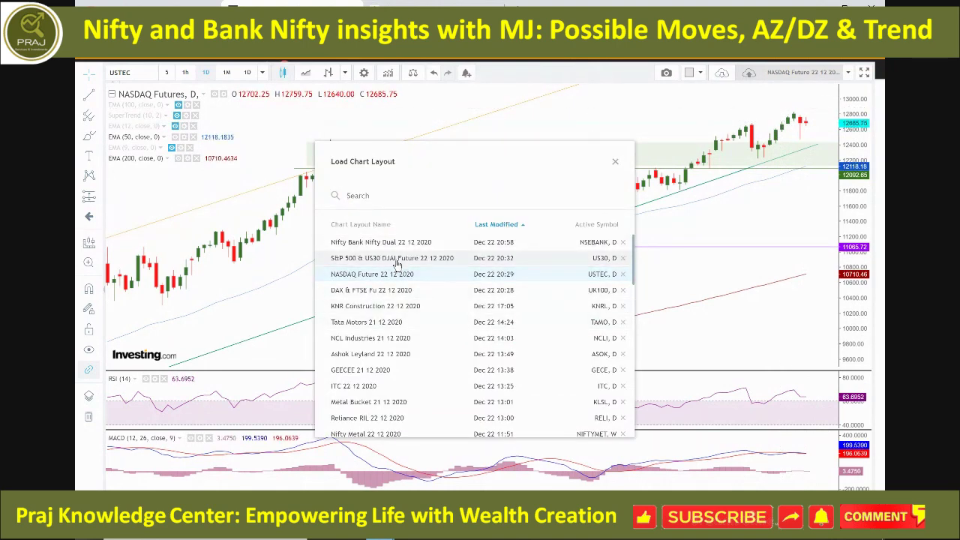
pyautogui.click(396, 259)
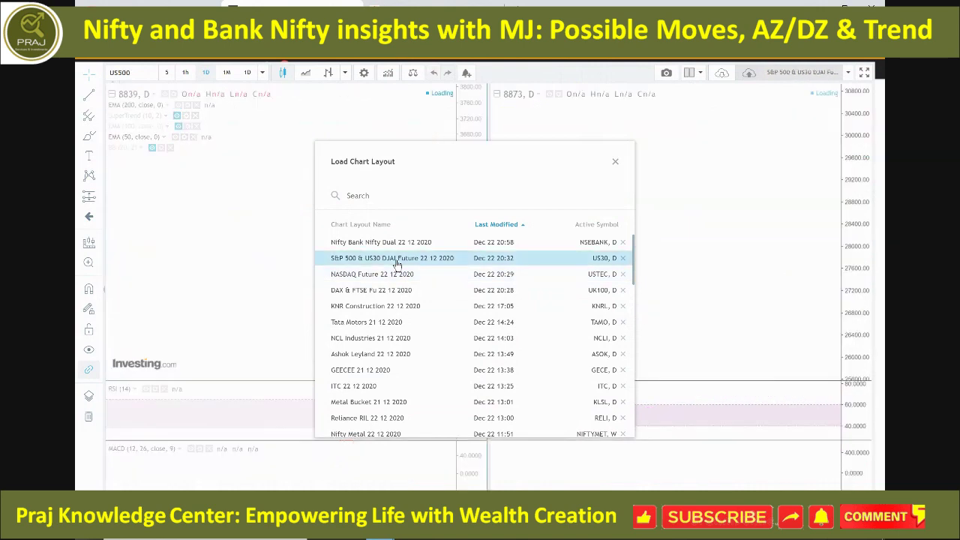
pyautogui.click(615, 162)
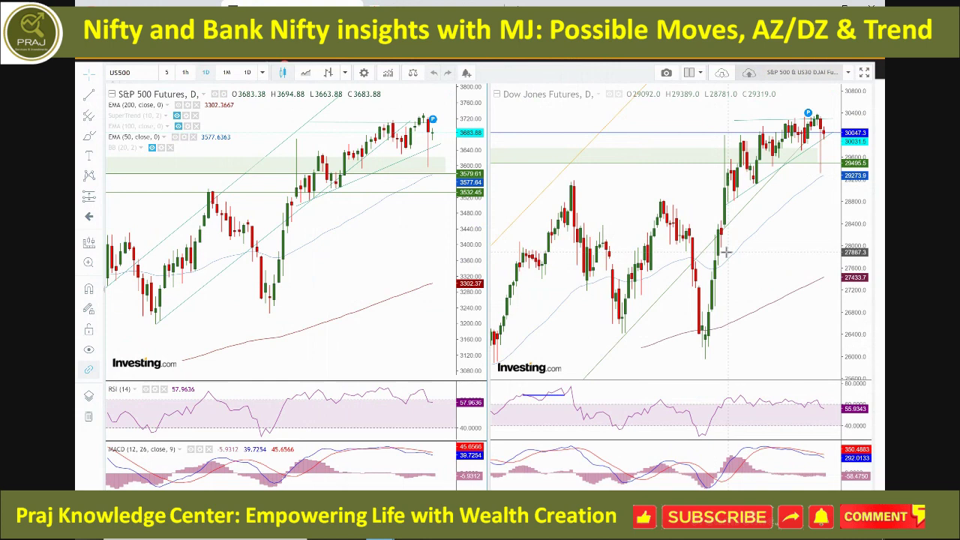
# Extend the green support zone on the Dow Jones Futures chart past the latest candle and review both US index charts.
pyautogui.scroll(5, 726, 252)
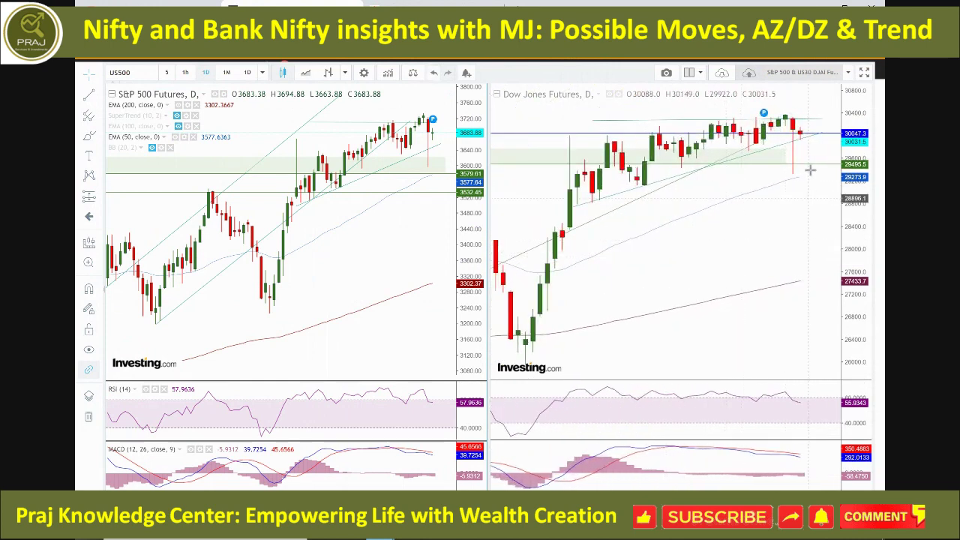
pyautogui.scroll(5, 342, 278)
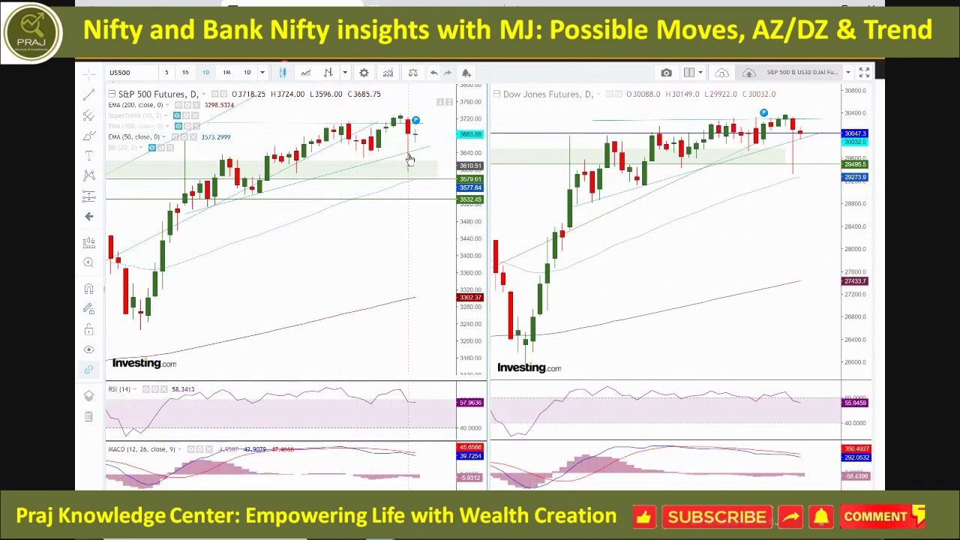
pyautogui.click(792, 163)
pyautogui.moveTo(830, 151); pyautogui.dragTo(829, 163)
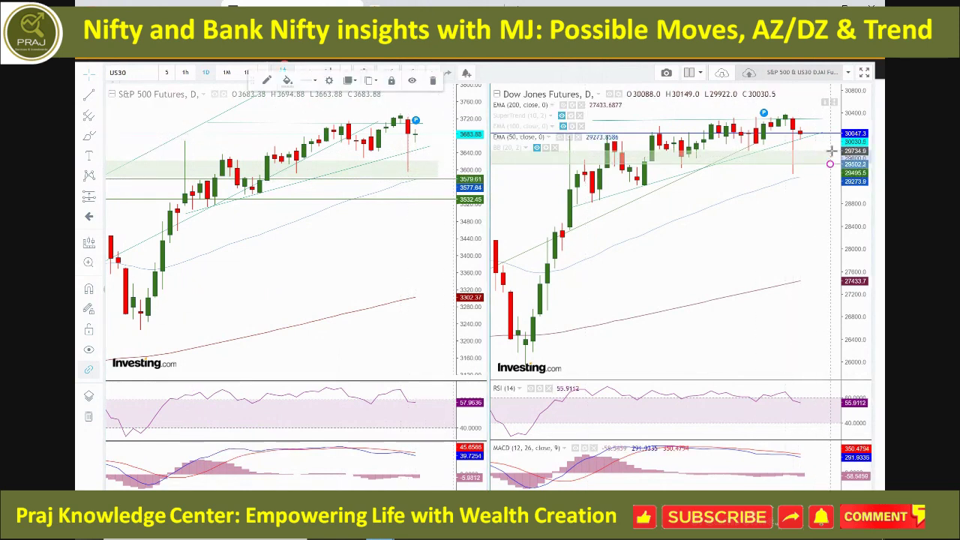
pyautogui.scroll(-2, 761, 252)
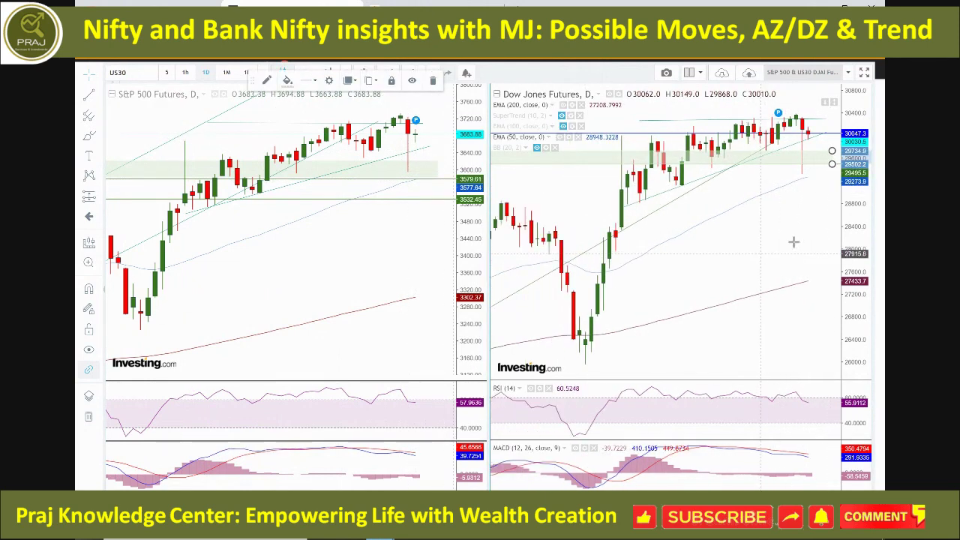
pyautogui.scroll(-1, 736, 214)
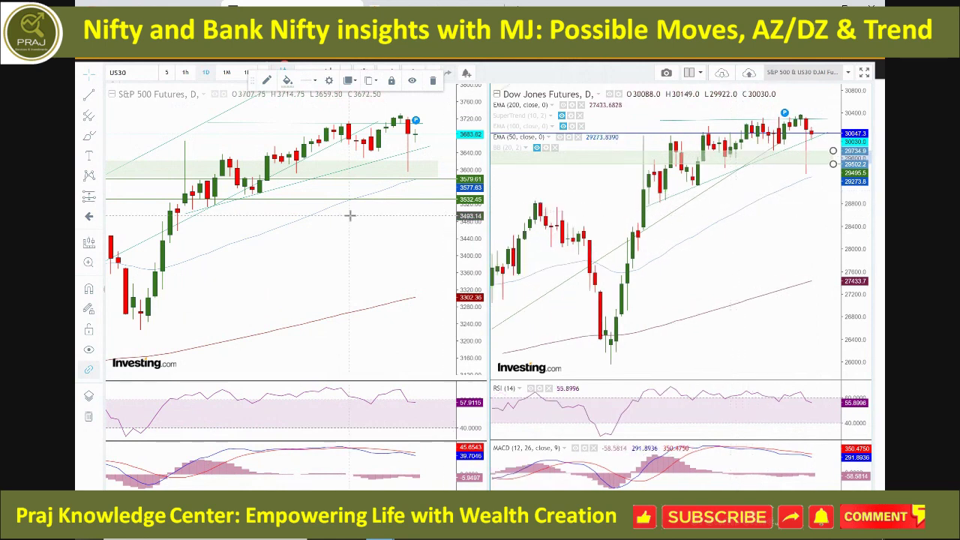
pyautogui.scroll(-3, 349, 216)
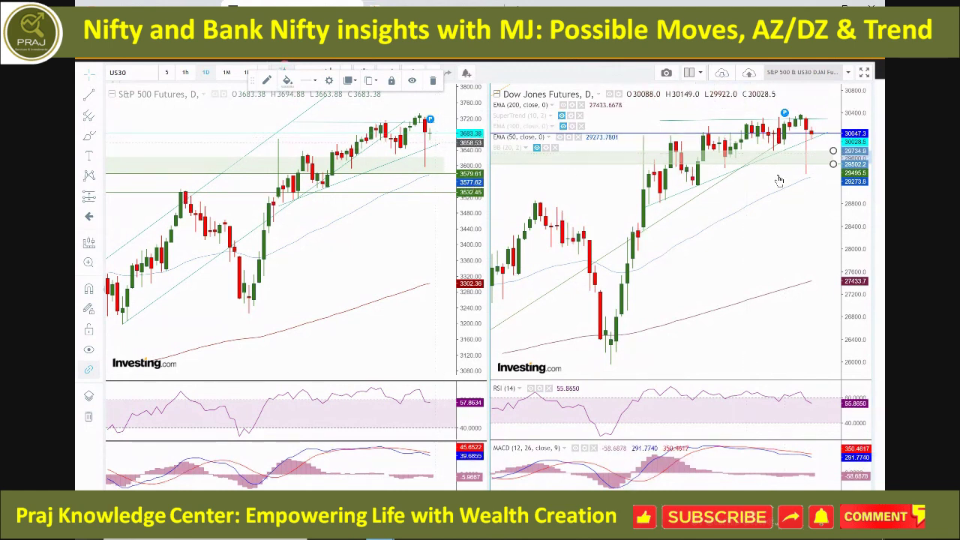
pyautogui.scroll(-1, 810, 203)
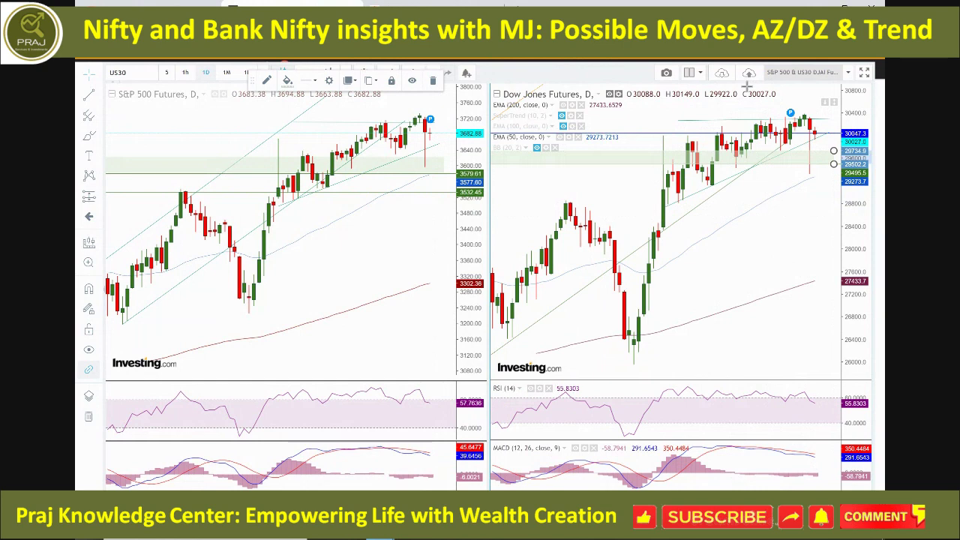
# Load the saved layout "Nifty Bank Nifty Dual 22 12 2020" and examine the recent daily candles against the marked levels on both charts.
pyautogui.click(749, 73)
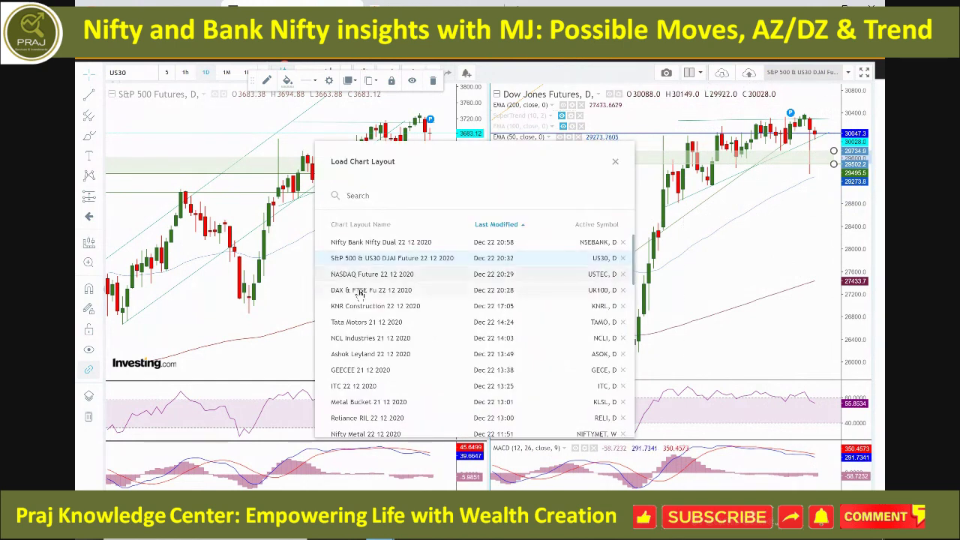
pyautogui.click(367, 243)
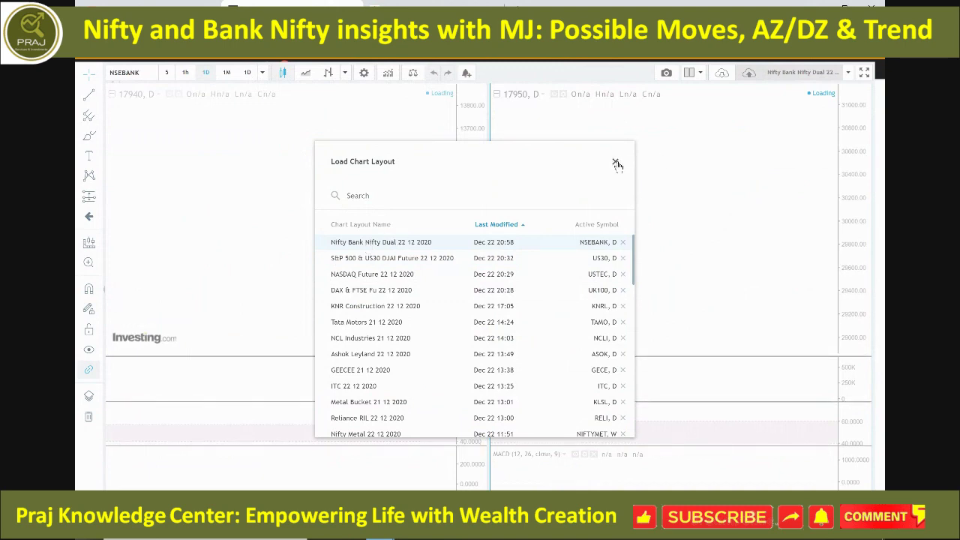
pyautogui.click(615, 164)
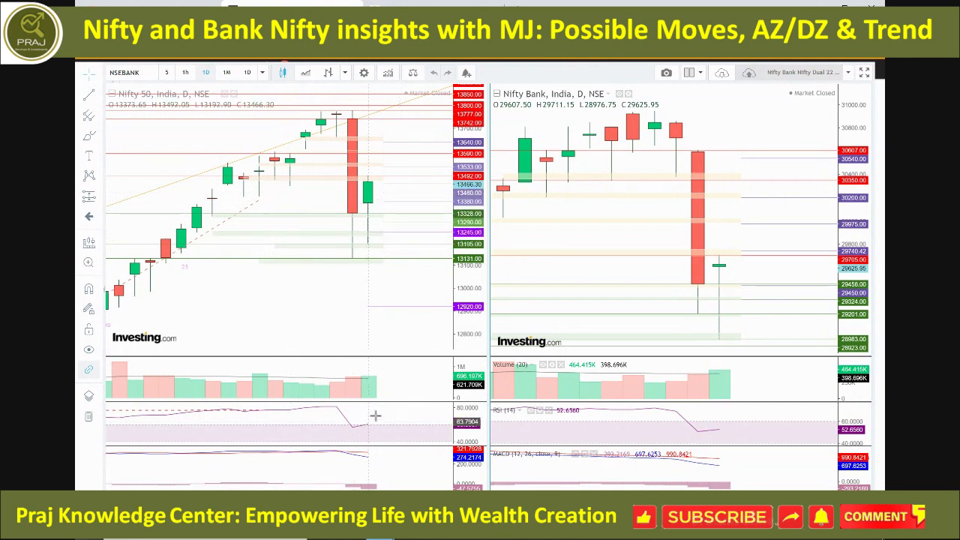
pyautogui.scroll(2, 383, 411)
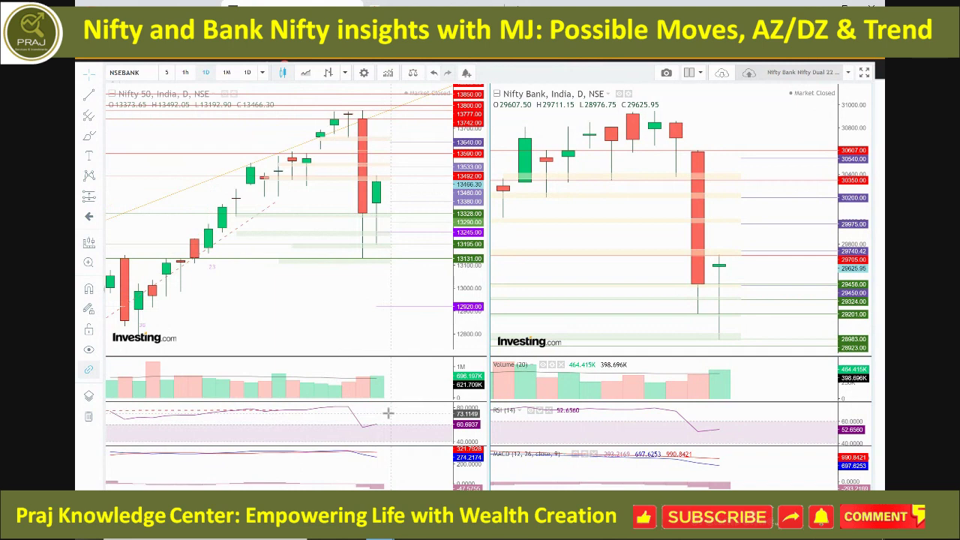
pyautogui.scroll(2, 765, 431)
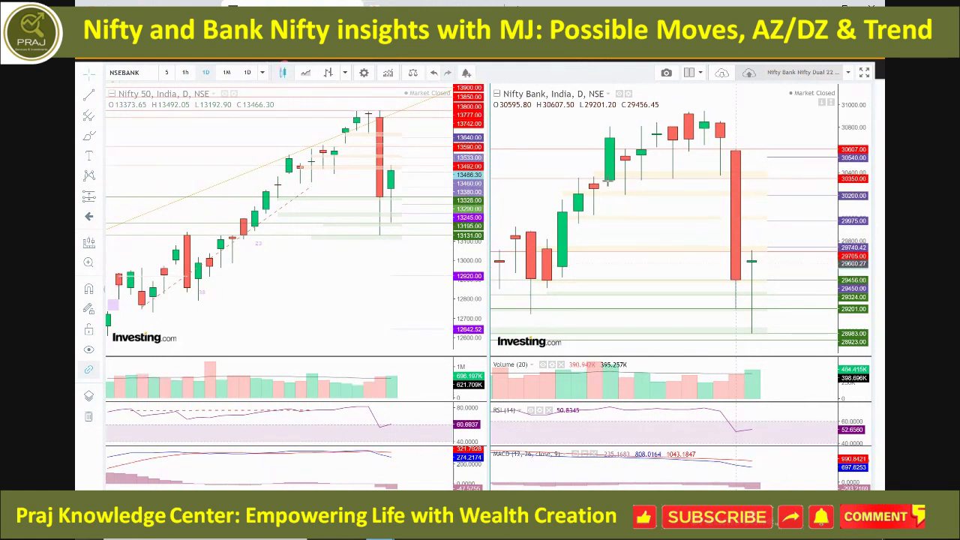
pyautogui.scroll(-1, 681, 213)
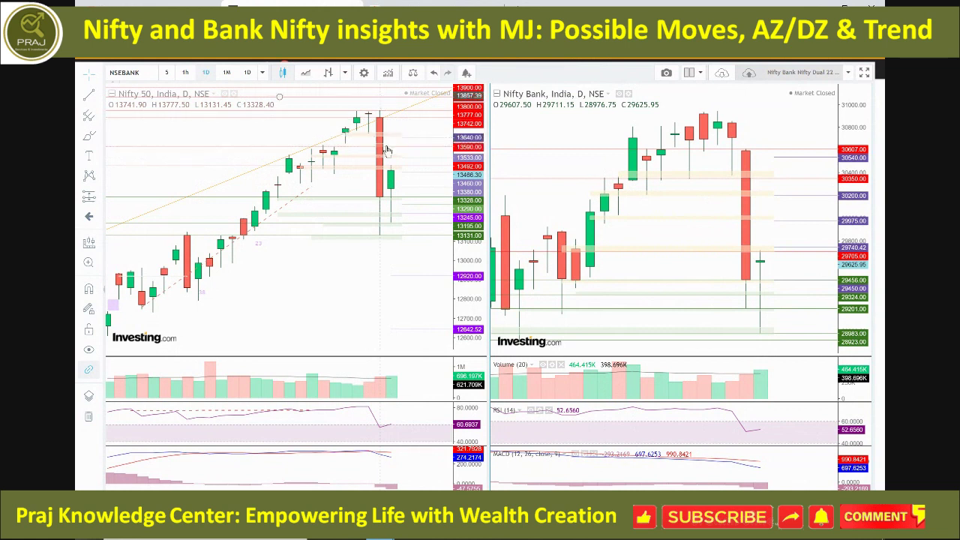
# Switch the Nifty 50 and Nifty Bank charts to the 1-week interval and examine the latest weekly candles against the marked levels.
pyautogui.click(697, 174)
pyautogui.press('Escape')
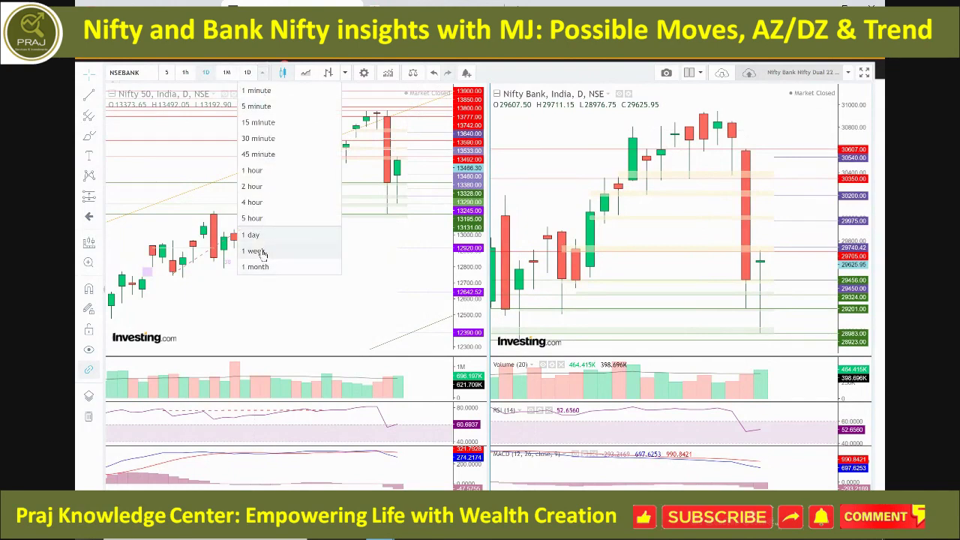
pyautogui.click(258, 251)
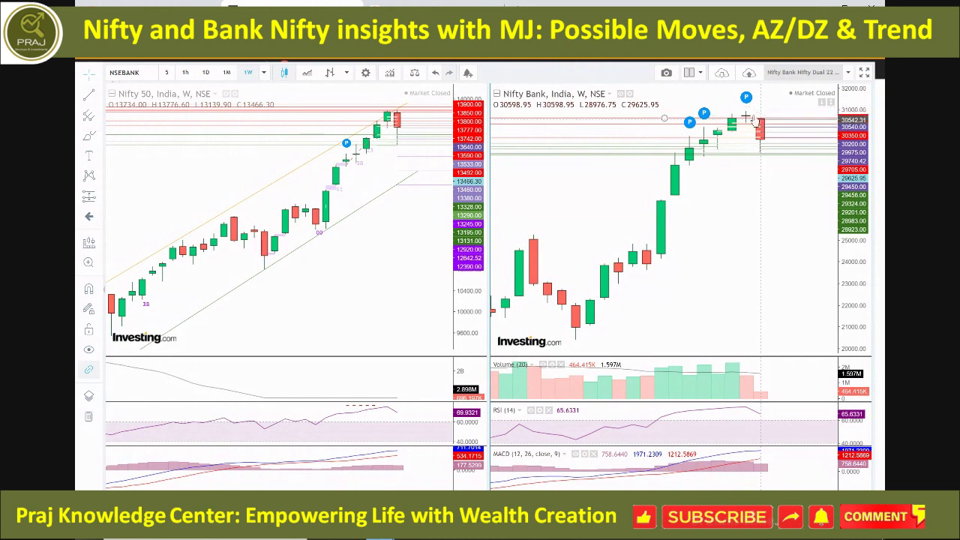
pyautogui.scroll(2, 738, 183)
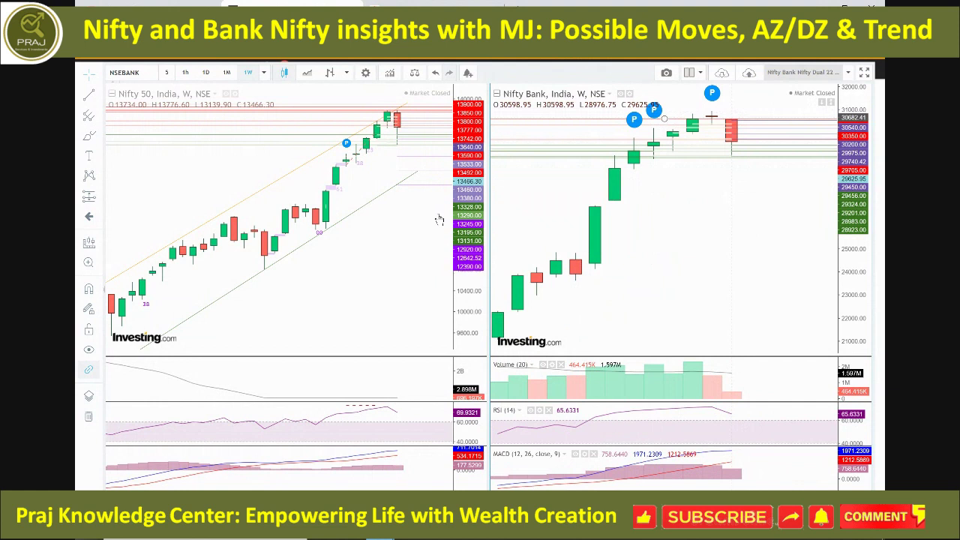
pyautogui.scroll(2, 439, 220)
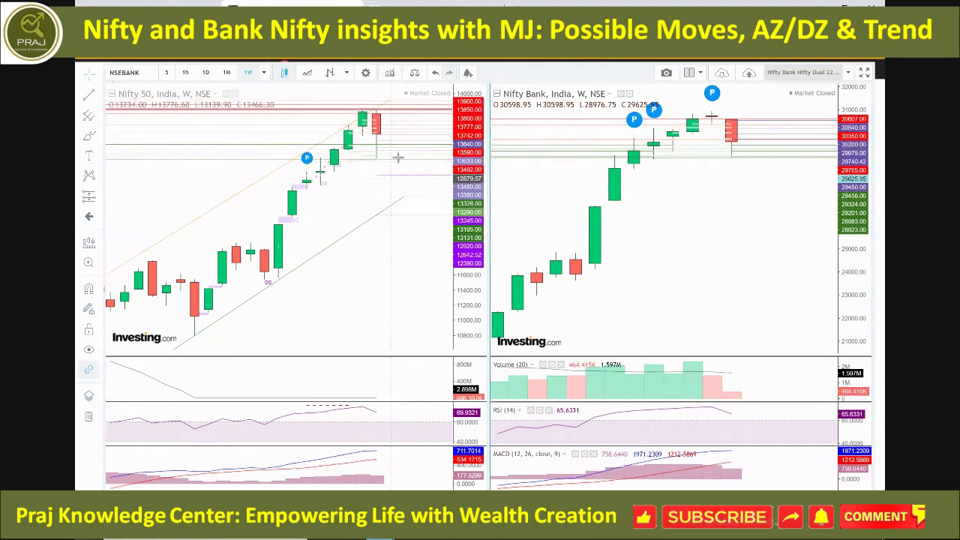
pyautogui.moveTo(511, 120)
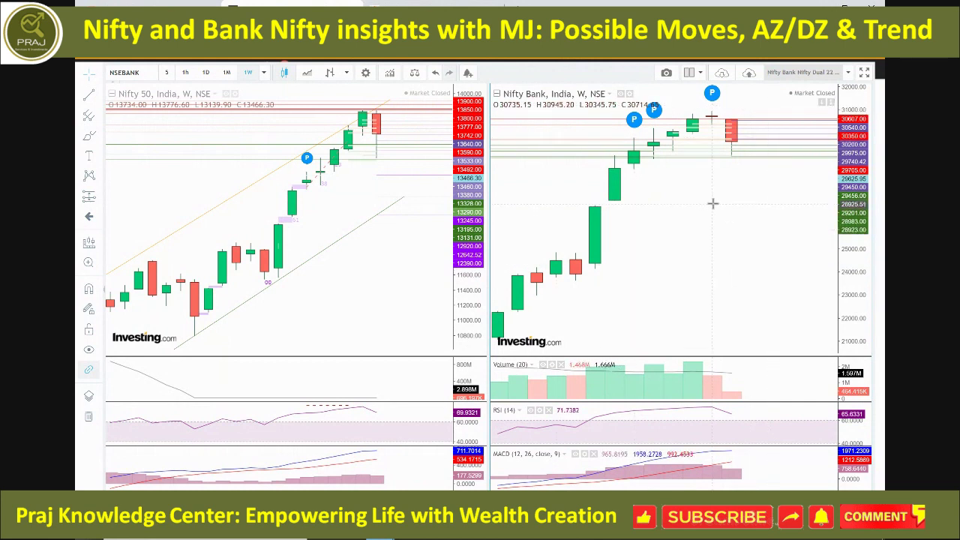
pyautogui.scroll(2, 712, 202)
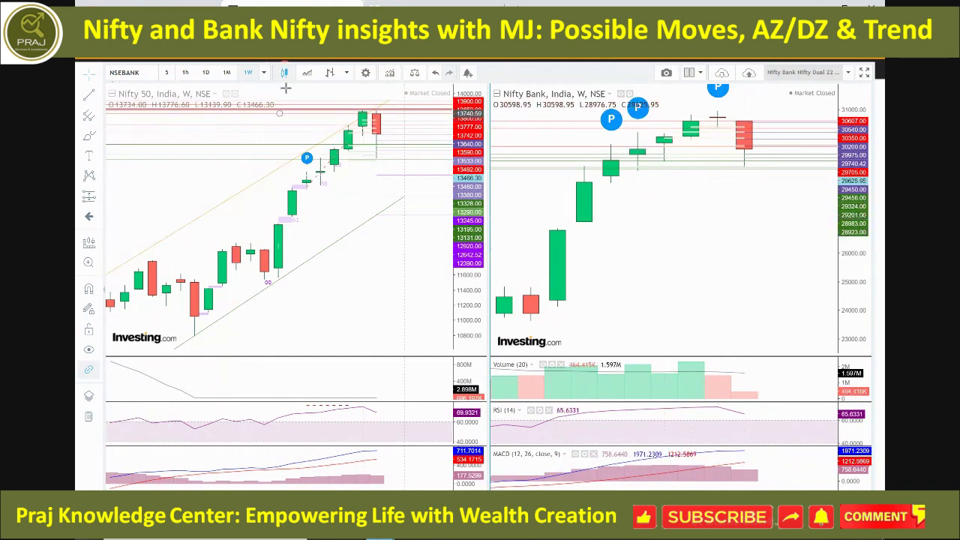
# Switch both index charts to the 15-minute interval and check the option that links the interval to all charts.
pyautogui.click(264, 72)
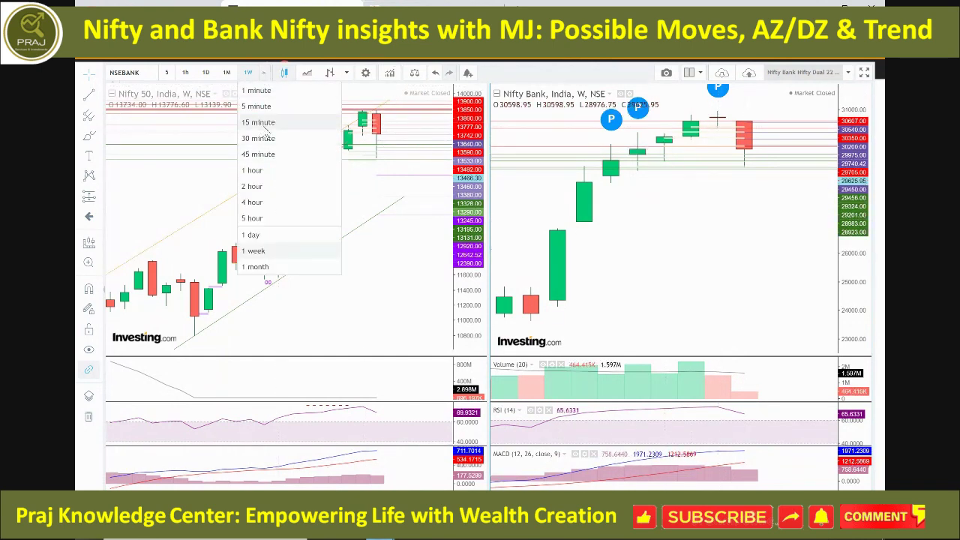
pyautogui.click(266, 133)
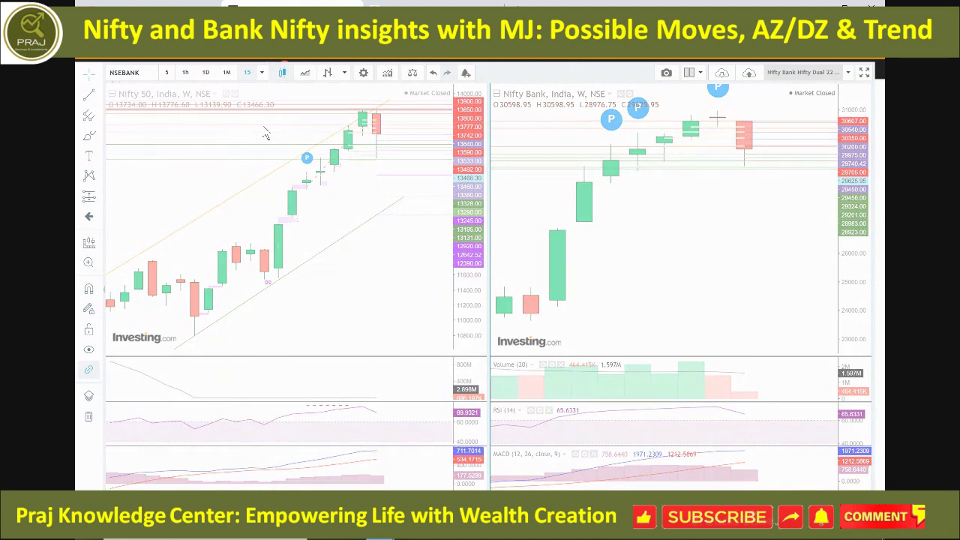
pyautogui.click(690, 72)
pyautogui.click(718, 122)
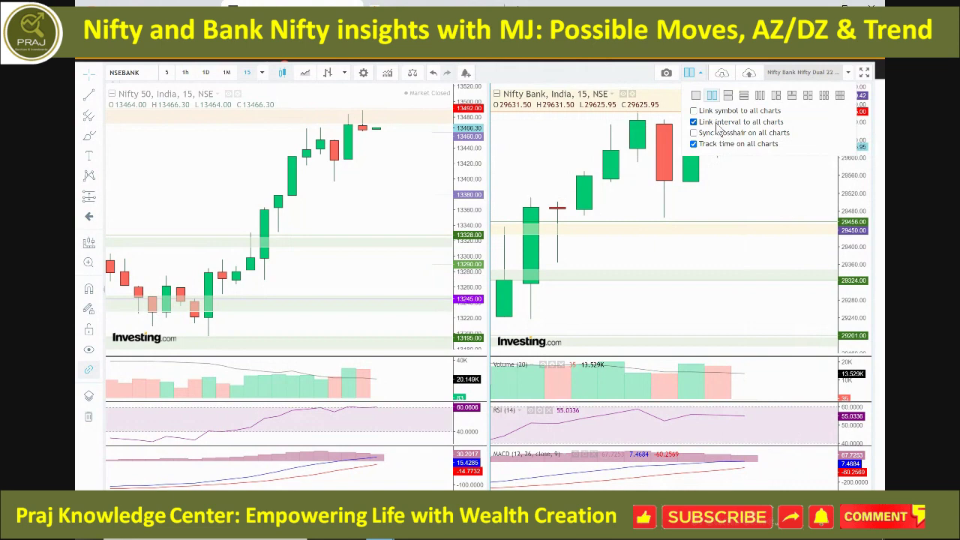
pyautogui.click(755, 189)
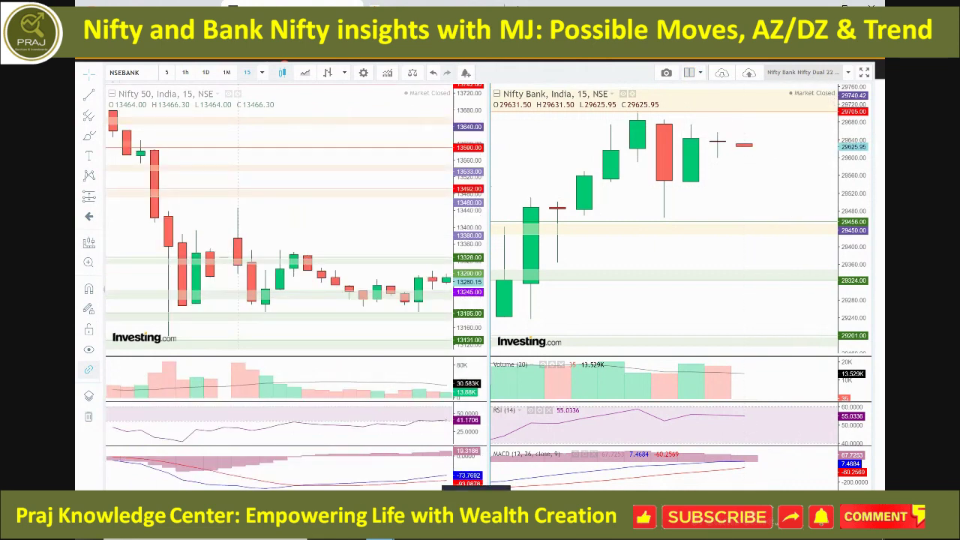
# Maximize the Nifty 50 chart and examine the recent 15-minute candles against the marked support and resistance zones.
pyautogui.scroll(1, 607, 286)
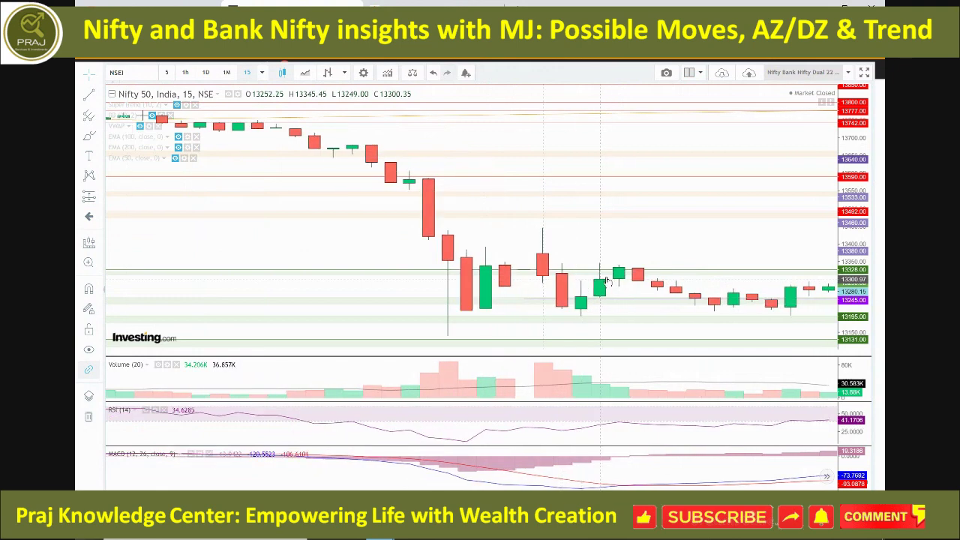
pyautogui.scroll(-4, 607, 281)
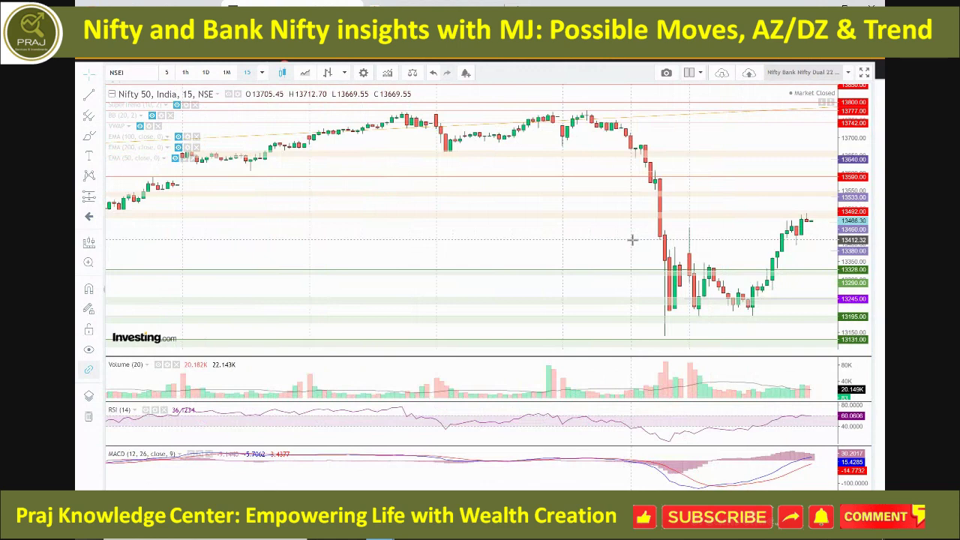
pyautogui.scroll(4, 633, 240)
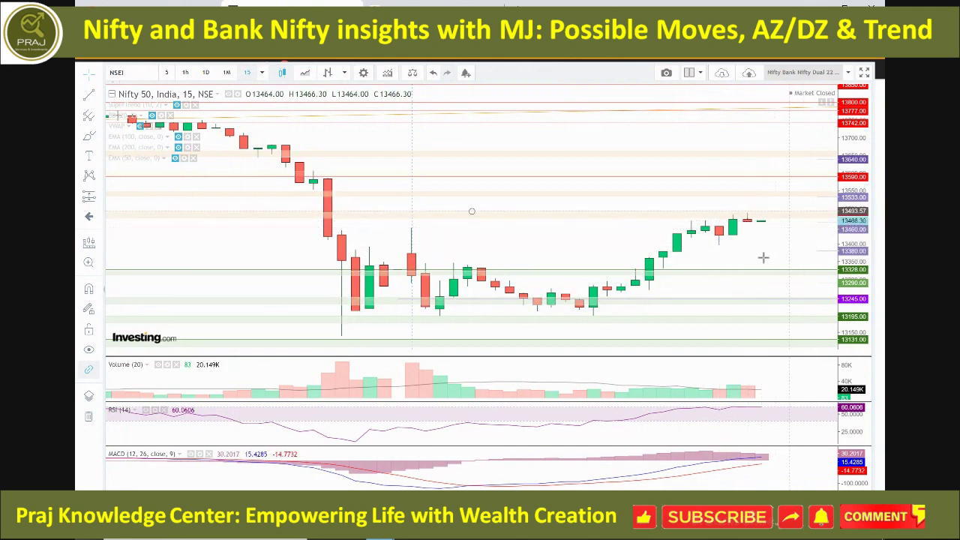
pyautogui.moveTo(769, 248); pyautogui.dragTo(702, 235)
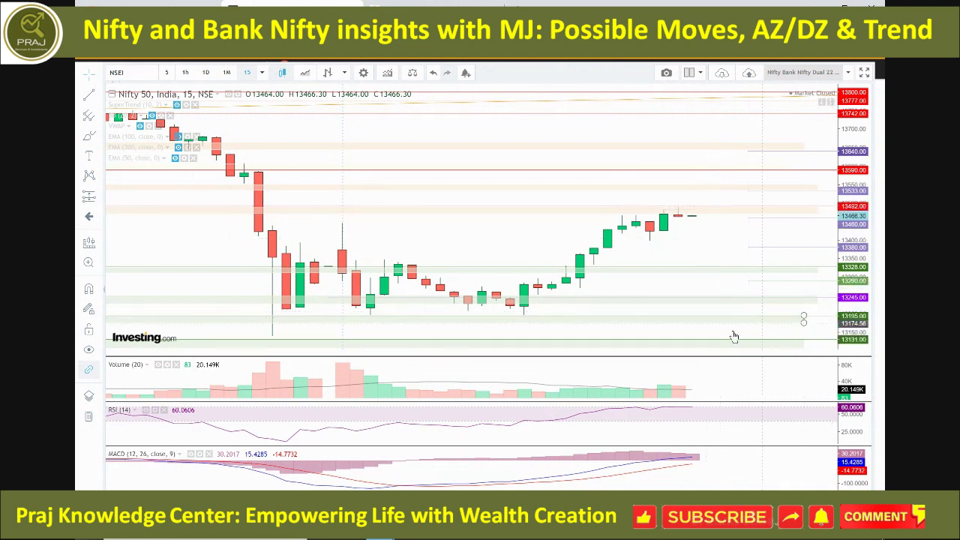
pyautogui.moveTo(765, 306); pyautogui.dragTo(718, 300)
pyautogui.press('Escape')
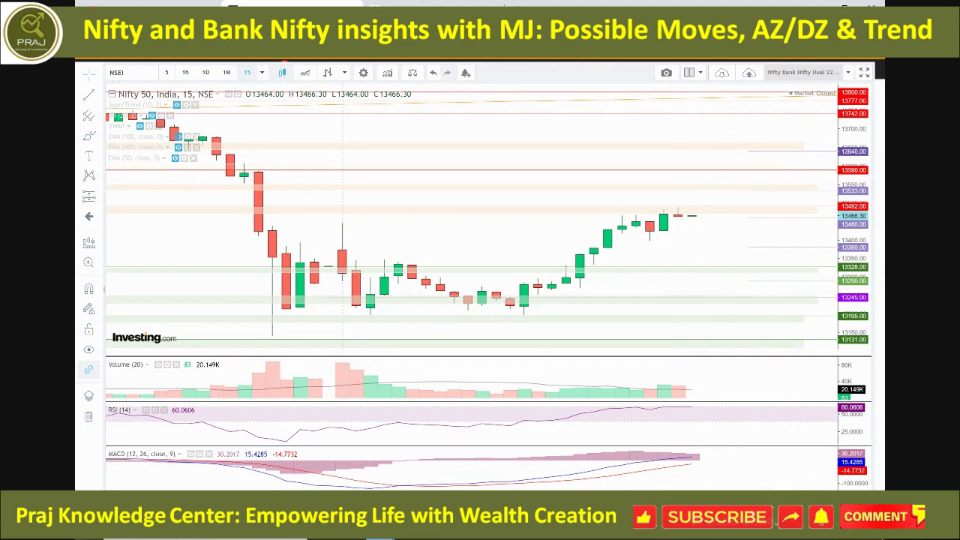
# Draw upward arrows with B labels below the latest Nifty 50 candles and write an underlined "NTZ" beside the 13380–13460 levels.
pyautogui.moveTo(662, 309); pyautogui.dragTo(689, 282)
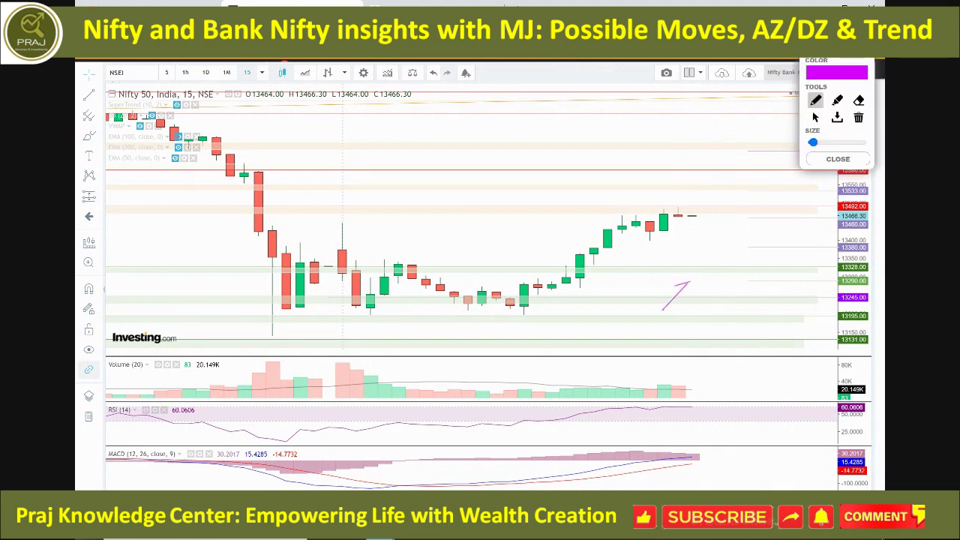
pyautogui.moveTo(702, 322)
pyautogui.mouseDown()
pyautogui.moveTo(729, 296)
pyautogui.moveTo(690, 324)
pyautogui.mouseUp()
pyautogui.moveTo(703, 269)
pyautogui.mouseDown()
pyautogui.moveTo(756, 229)
pyautogui.moveTo(768, 251)
pyautogui.moveTo(808, 247)
pyautogui.mouseUp()
pyautogui.moveTo(750, 262); pyautogui.dragTo(816, 249)
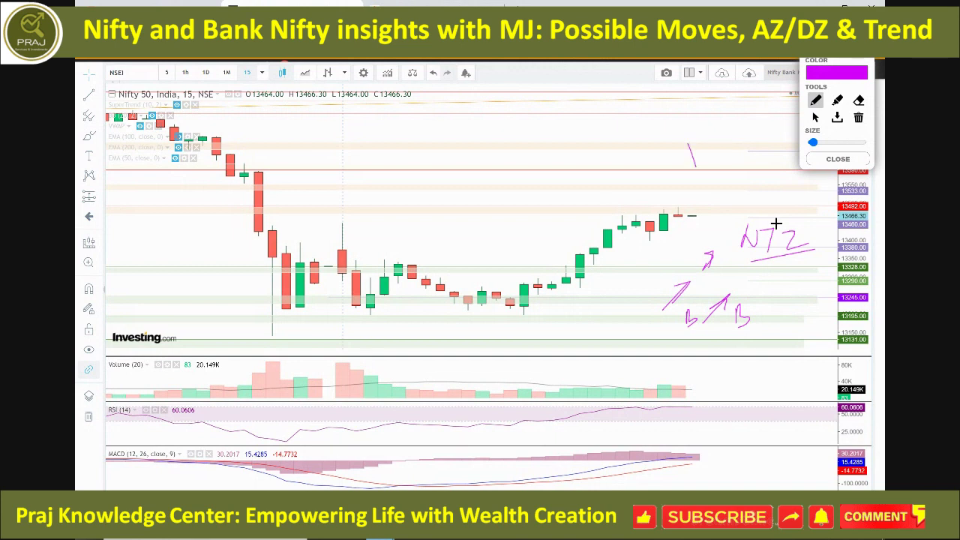
# Draw three downward arrows labelled S above the latest Nifty 50 candles, and close the drawing tool.
pyautogui.moveTo(693, 164)
pyautogui.mouseDown()
pyautogui.moveTo(704, 154)
pyautogui.moveTo(700, 138)
pyautogui.mouseUp()
pyautogui.moveTo(705, 171)
pyautogui.mouseDown()
pyautogui.moveTo(701, 185)
pyautogui.moveTo(727, 186)
pyautogui.moveTo(726, 195)
pyautogui.mouseUp()
pyautogui.moveTo(734, 137)
pyautogui.mouseDown()
pyautogui.moveTo(726, 150)
pyautogui.moveTo(741, 192)
pyautogui.mouseUp()
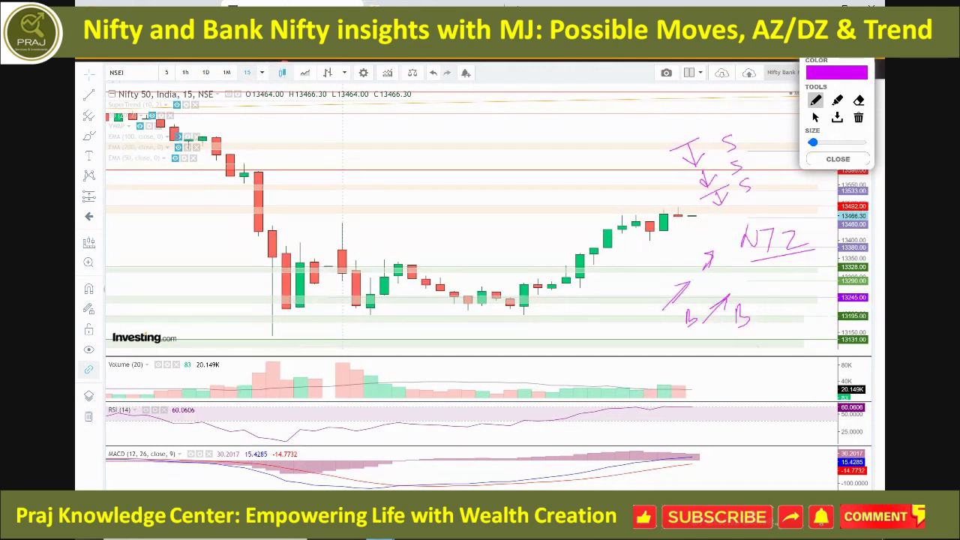
pyautogui.click(837, 159)
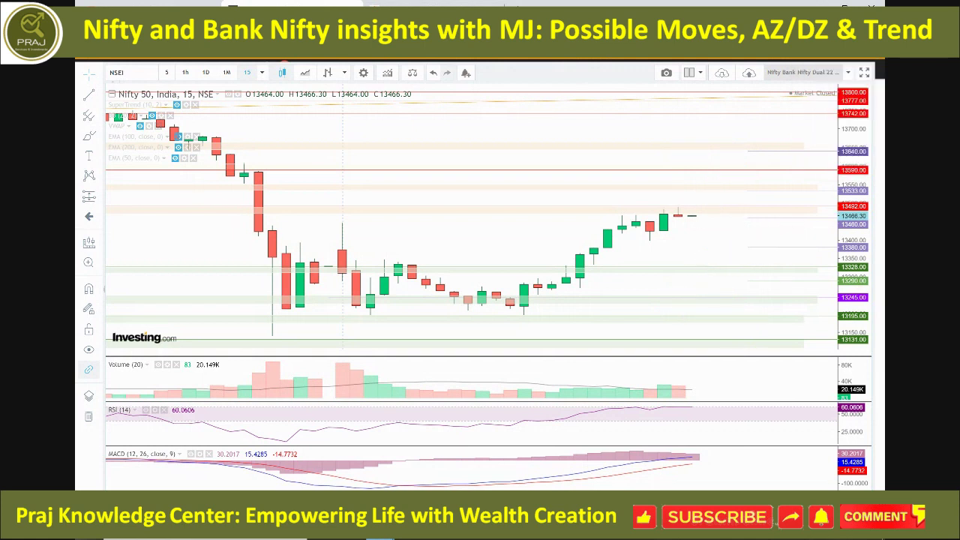
# Return to the dual-chart view, maximize the Nifty Bank 15-minute chart and reset it.
pyautogui.hotkey('alt', 'Return')
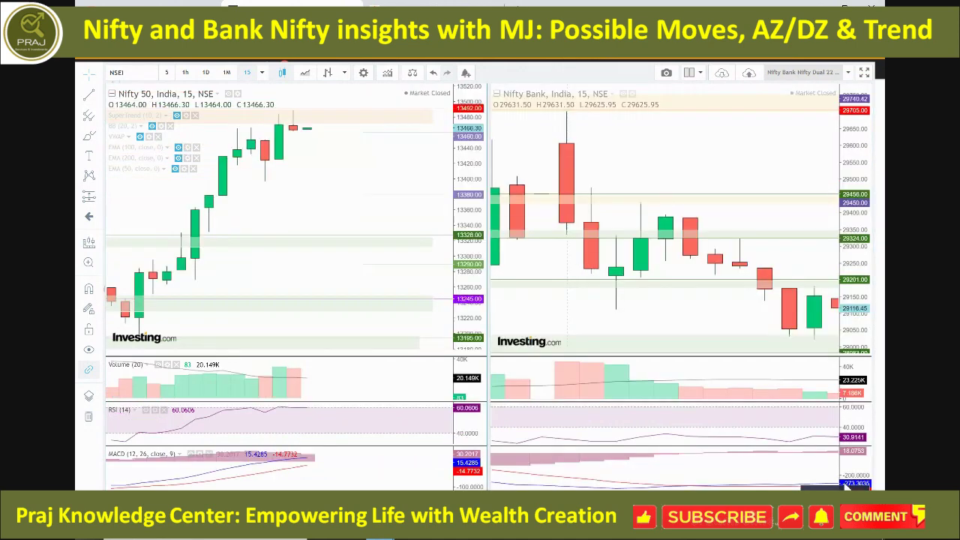
pyautogui.click(763, 317)
pyautogui.hotkey('alt', 'Return')
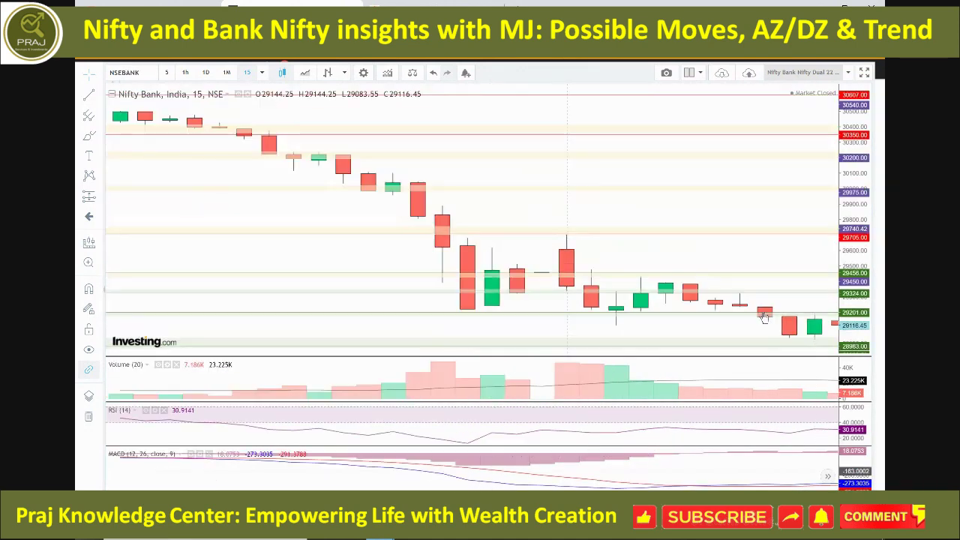
pyautogui.rightClick(649, 218)
pyautogui.moveTo(675, 375)
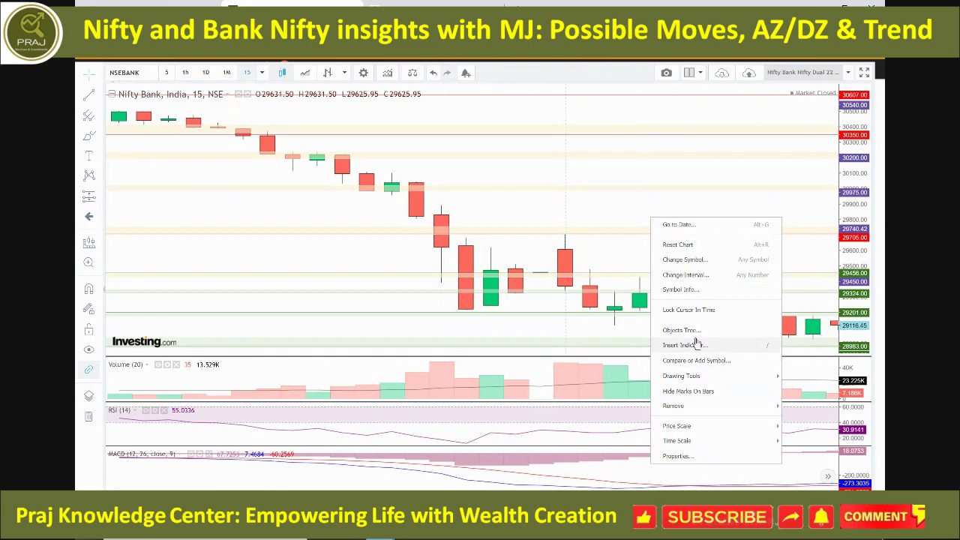
pyautogui.click(706, 248)
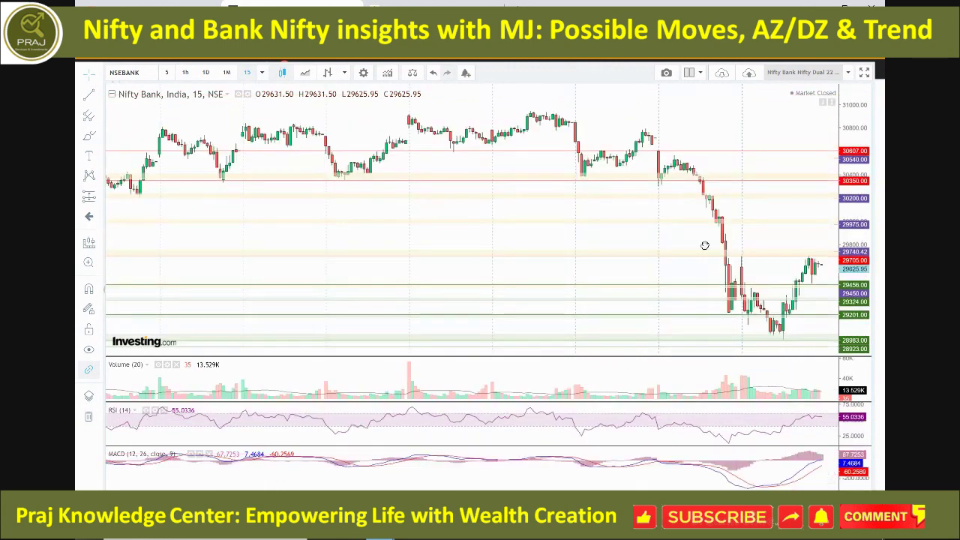
# Write "NTZ" freehand beside the latest Nifty Bank candle, between the 29456 and 29705 levels.
pyautogui.scroll(1, 711, 245)
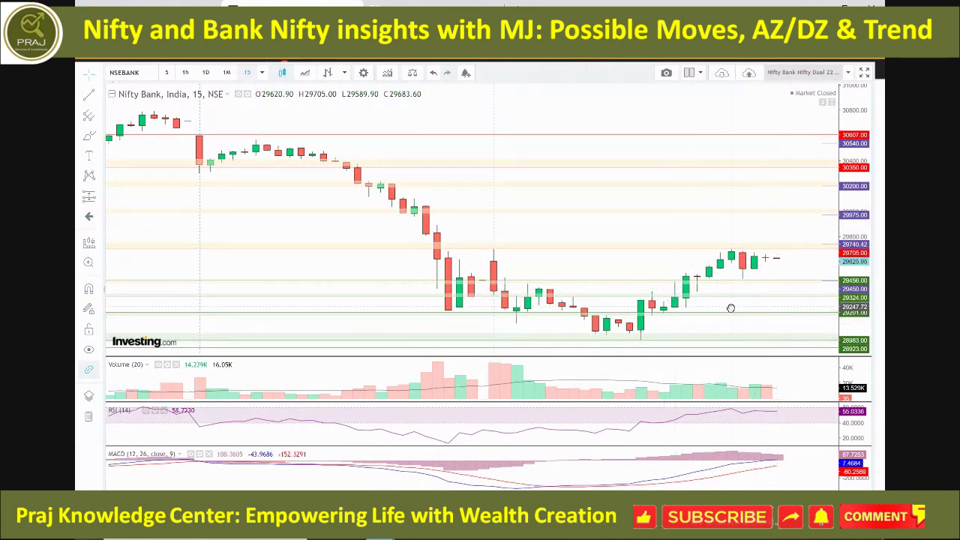
pyautogui.scroll(1, 732, 306)
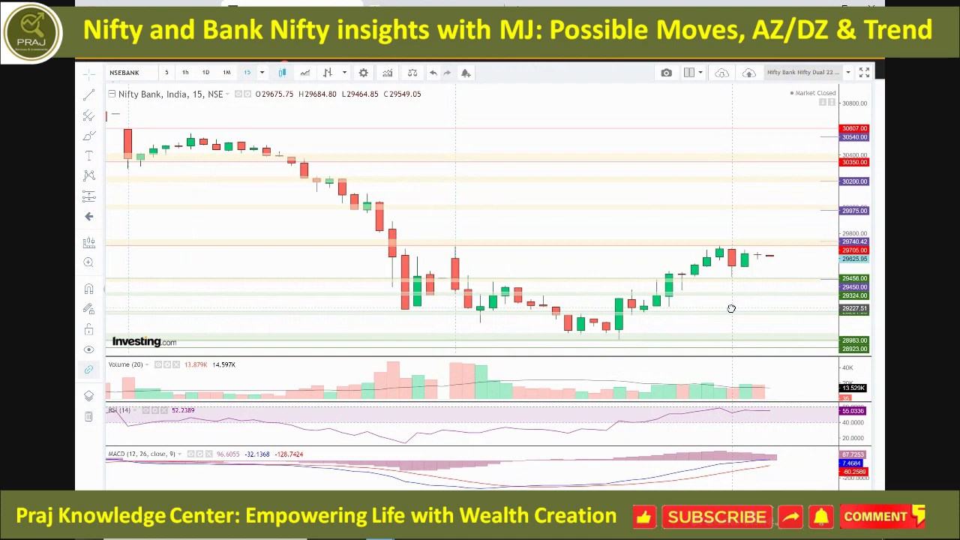
pyautogui.scroll(-1, 732, 308)
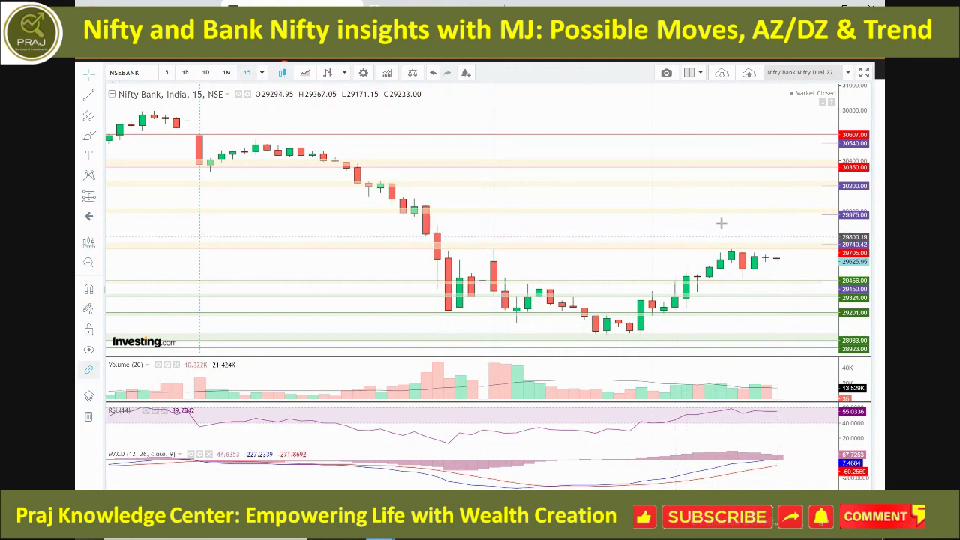
pyautogui.moveTo(705, 218); pyautogui.dragTo(629, 224)
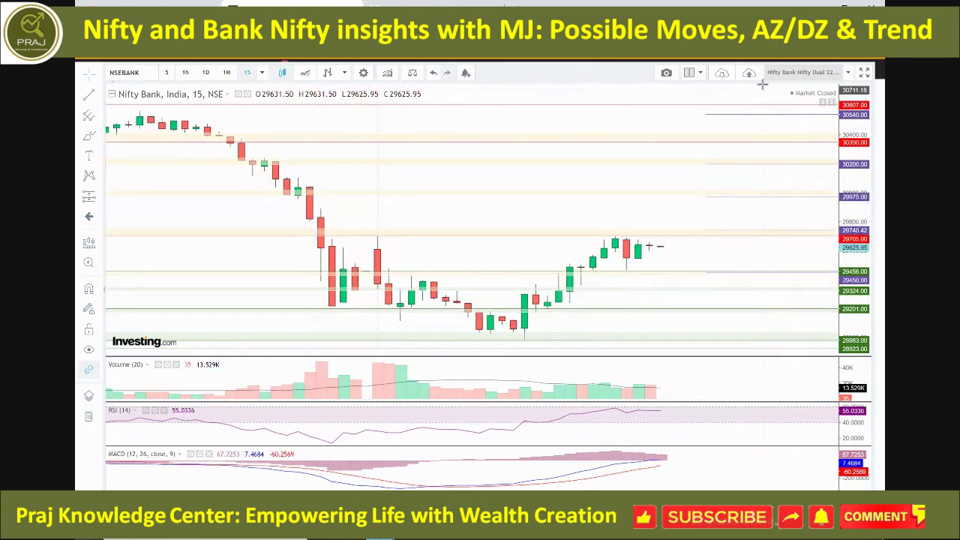
pyautogui.click(855, 37)
pyautogui.moveTo(665, 254)
pyautogui.mouseDown()
pyautogui.moveTo(678, 246)
pyautogui.moveTo(686, 261)
pyautogui.moveTo(703, 250)
pyautogui.moveTo(711, 261)
pyautogui.moveTo(664, 264)
pyautogui.moveTo(677, 246)
pyautogui.mouseUp()
pyautogui.moveTo(677, 246); pyautogui.dragTo(676, 259)
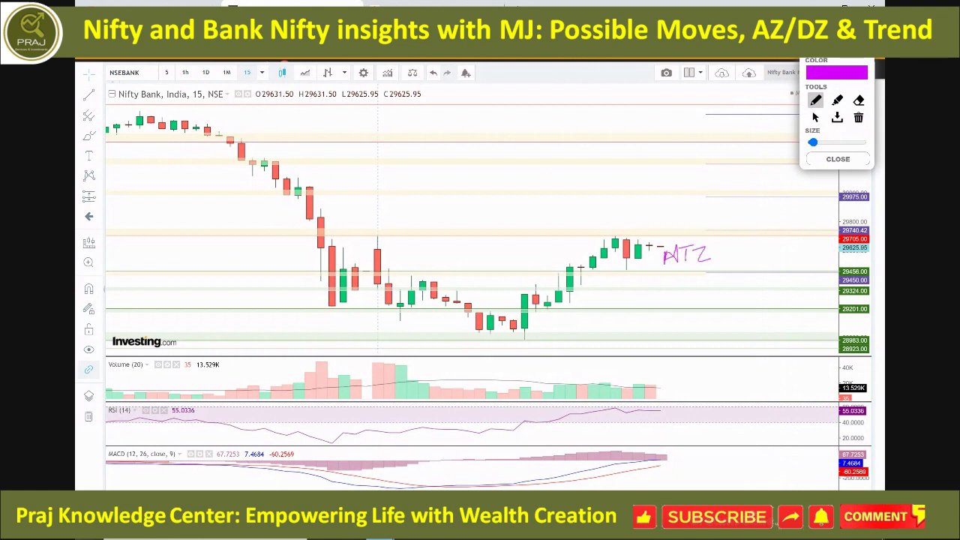
# Sketch a lettered opening-range band beside the NTZ note, with an upward arrow above it and a downward arrow below it.
pyautogui.moveTo(759, 251)
pyautogui.mouseDown()
pyautogui.moveTo(753, 260)
pyautogui.moveTo(786, 258)
pyautogui.moveTo(794, 244)
pyautogui.moveTo(789, 262)
pyautogui.mouseUp()
pyautogui.moveTo(780, 230)
pyautogui.mouseDown()
pyautogui.moveTo(778, 246)
pyautogui.moveTo(780, 230)
pyautogui.mouseUp()
pyautogui.moveTo(771, 265); pyautogui.dragTo(770, 280)
pyautogui.moveTo(780, 270); pyautogui.dragTo(771, 279)
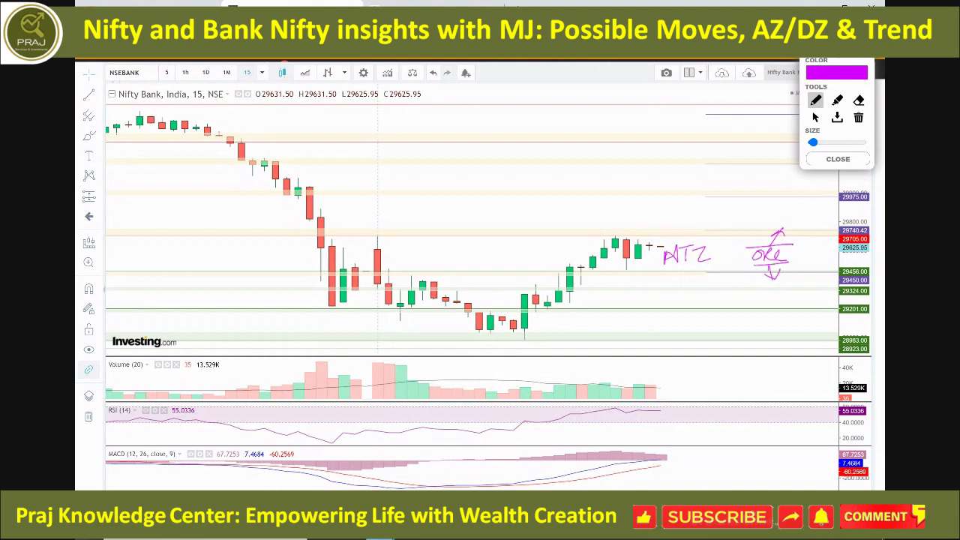
# Draw two downward arrows labelled S near the 29975 and 30200 levels, moving the drawing palette clear of the price labels.
pyautogui.moveTo(665, 193)
pyautogui.mouseDown()
pyautogui.moveTo(665, 211)
pyautogui.moveTo(671, 204)
pyautogui.mouseUp()
pyautogui.moveTo(831, 63); pyautogui.dragTo(767, 63)
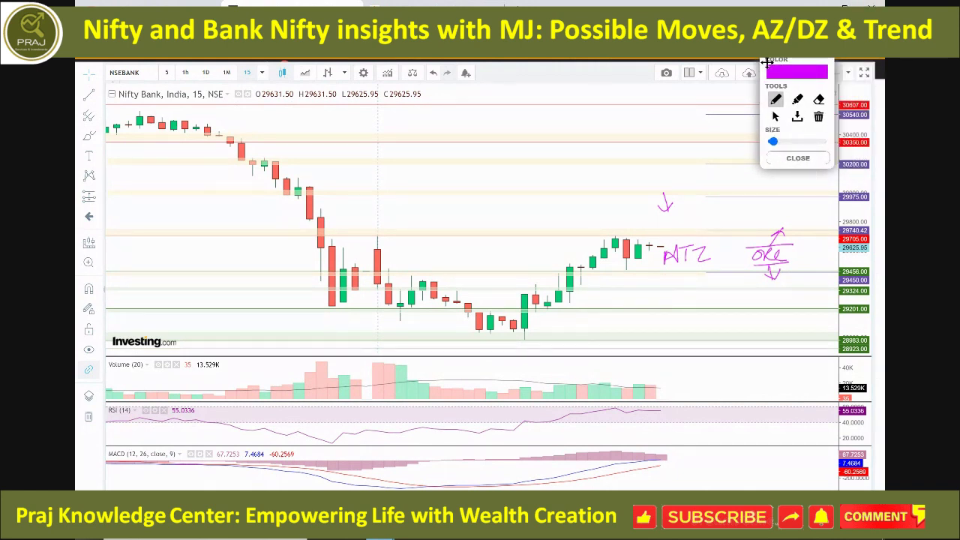
pyautogui.moveTo(767, 63); pyautogui.dragTo(547, 54)
pyautogui.moveTo(680, 167)
pyautogui.mouseDown()
pyautogui.moveTo(680, 180)
pyautogui.moveTo(696, 177)
pyautogui.moveTo(681, 199)
pyautogui.mouseUp()
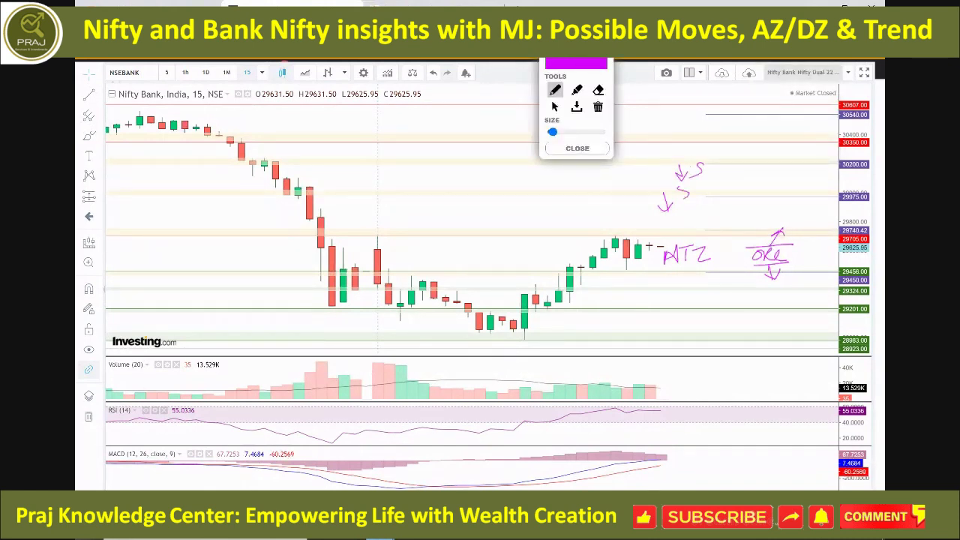
# Draw two upward arrows below the NTZ note, label the lower one B, and close the drawing tool.
pyautogui.moveTo(687, 306)
pyautogui.mouseDown()
pyautogui.moveTo(695, 304)
pyautogui.moveTo(691, 327)
pyautogui.mouseUp()
pyautogui.moveTo(707, 292); pyautogui.dragTo(717, 289)
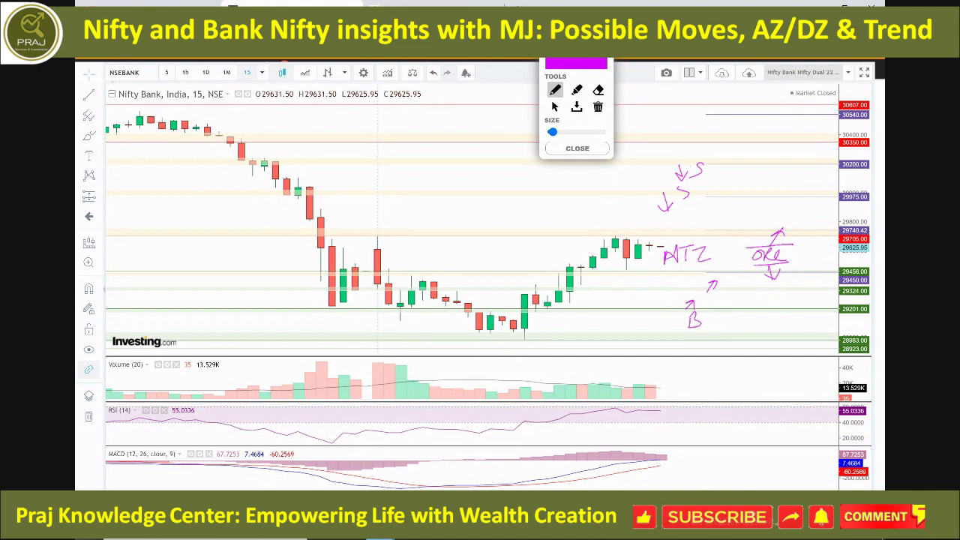
pyautogui.click(578, 149)
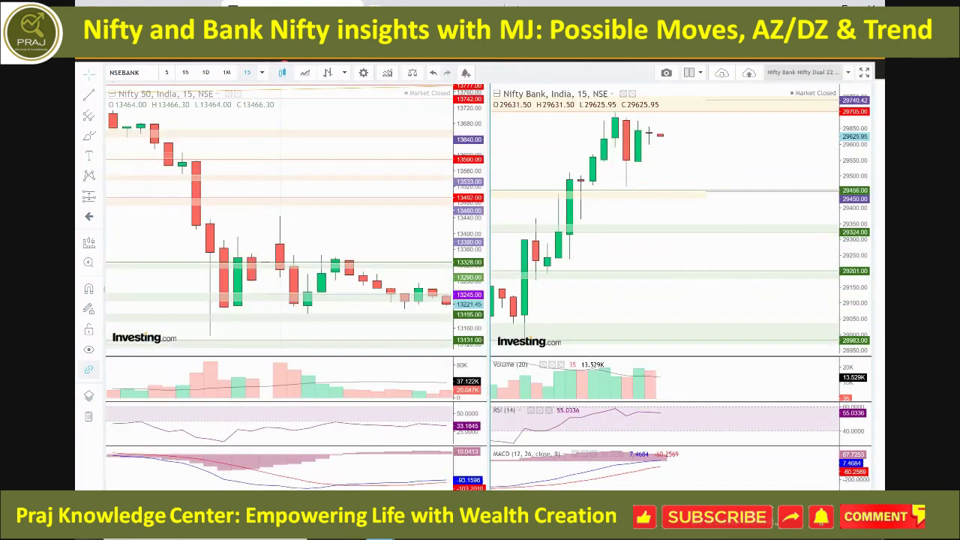
# Switch both index charts to the daily interval in the dual view, and reset the Nifty 50 chart to examine its recent candles.
pyautogui.click(206, 72)
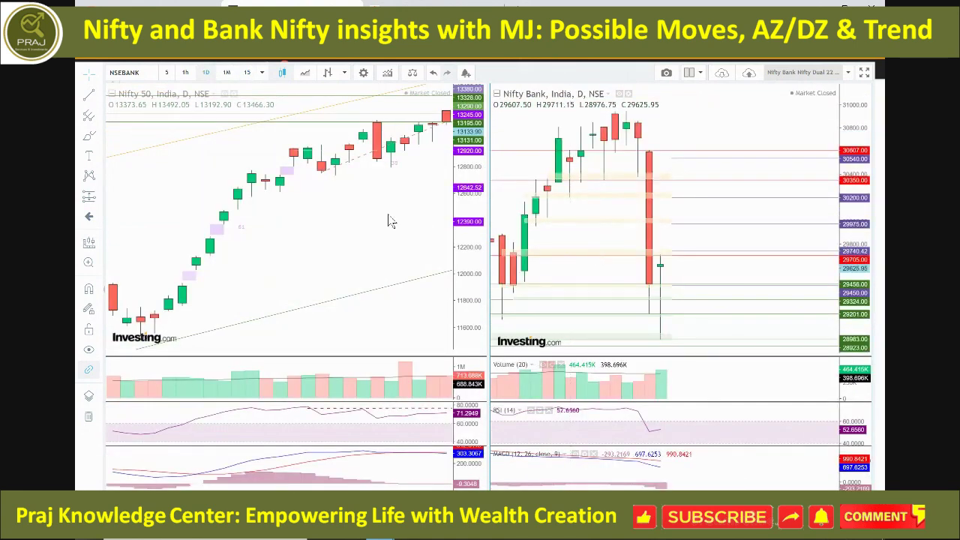
pyautogui.rightClick(282, 209)
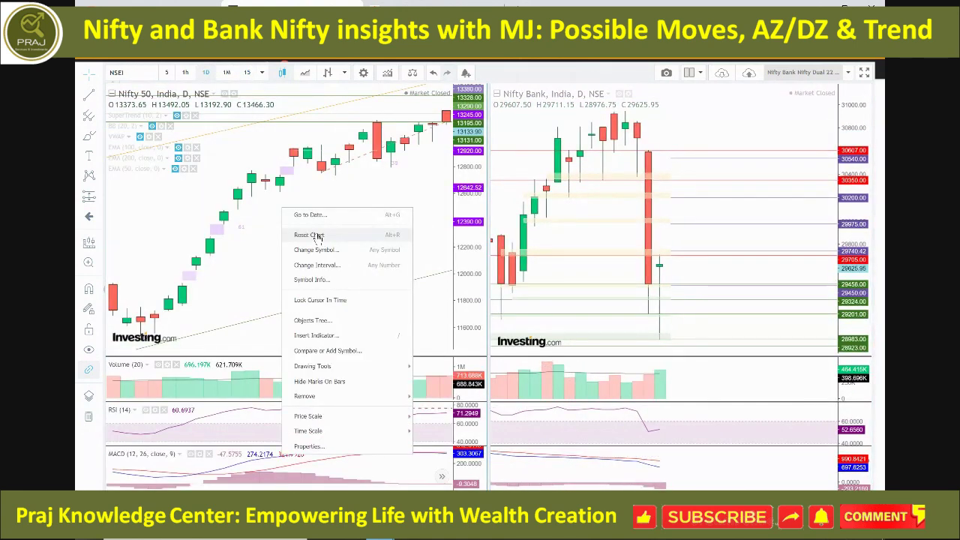
pyautogui.click(318, 234)
pyautogui.scroll(3, 352, 235)
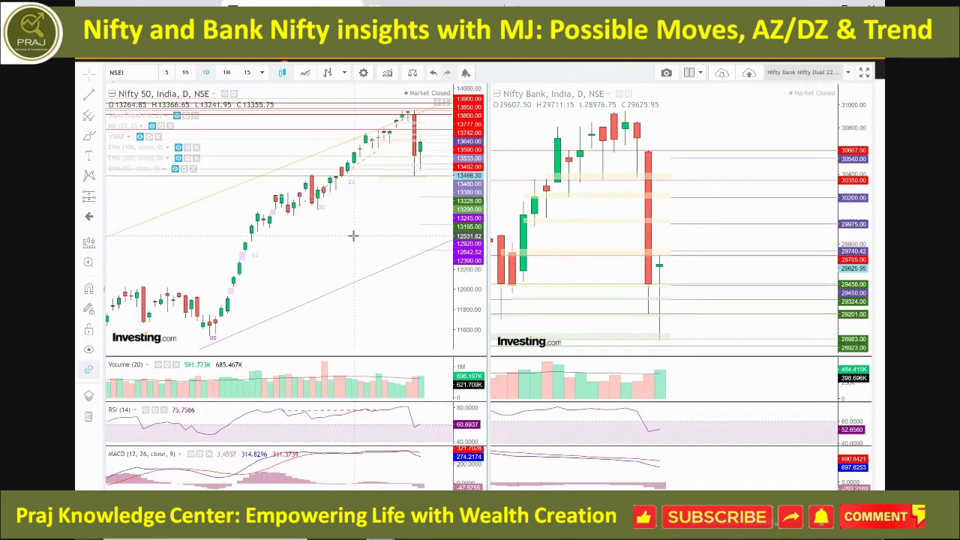
pyautogui.scroll(-2, 629, 231)
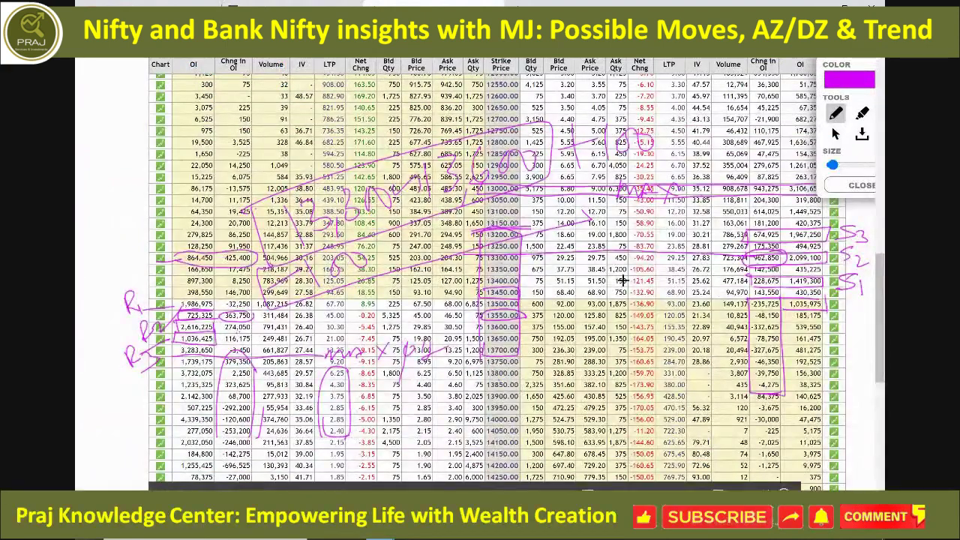
# Switch to the Nifty option chain and close its drawing tool to clear the handwritten markup.
pyautogui.click(855, 186)
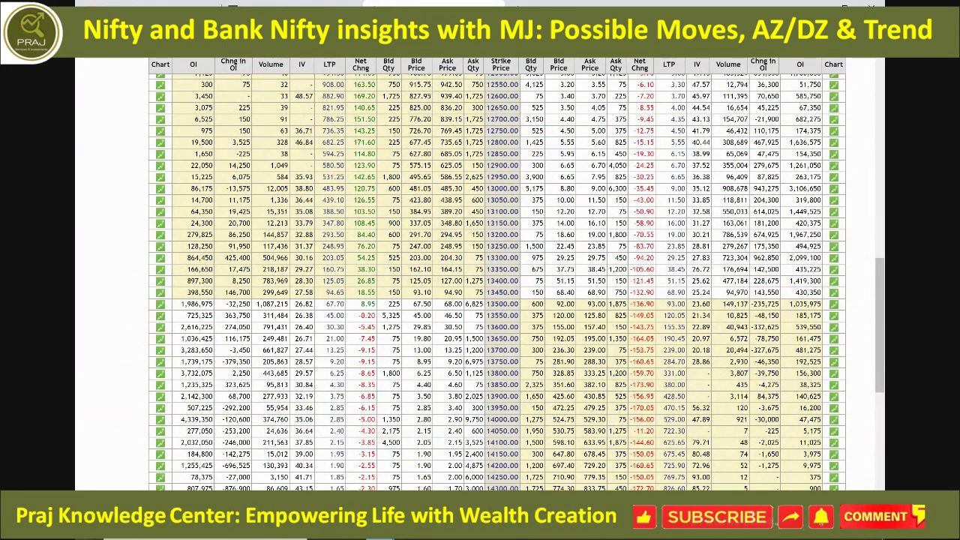